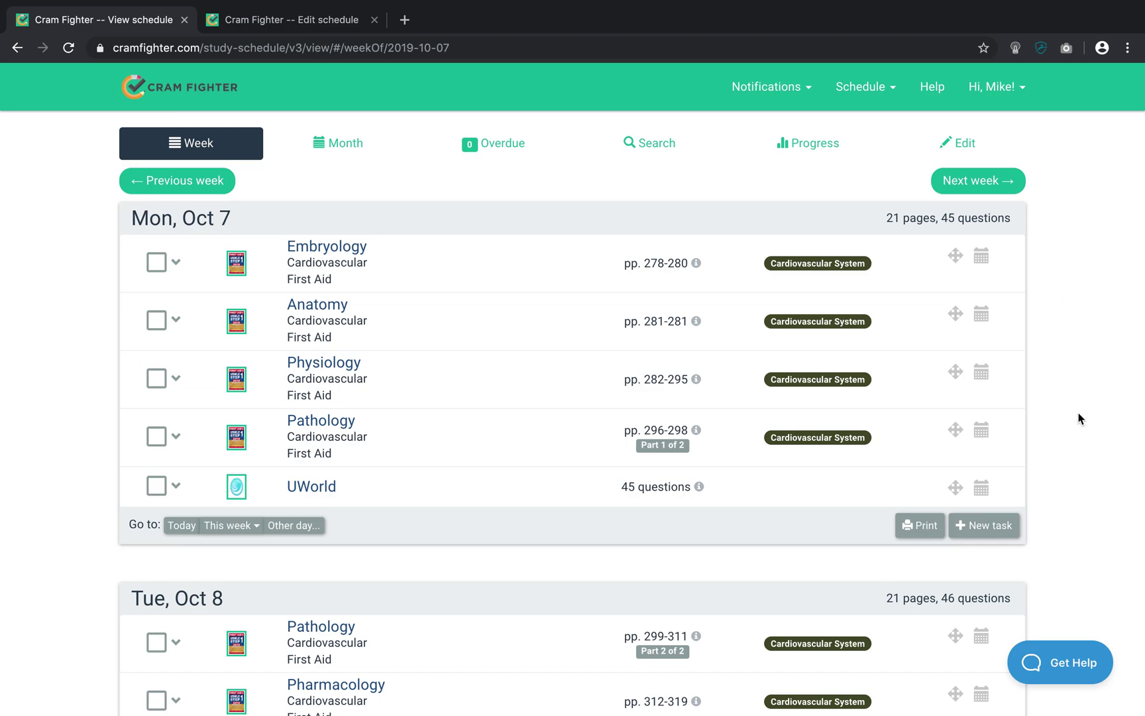
# Look through the current schedule, then close the View schedule tab
pyautogui.scroll(-5, 1081, 419)
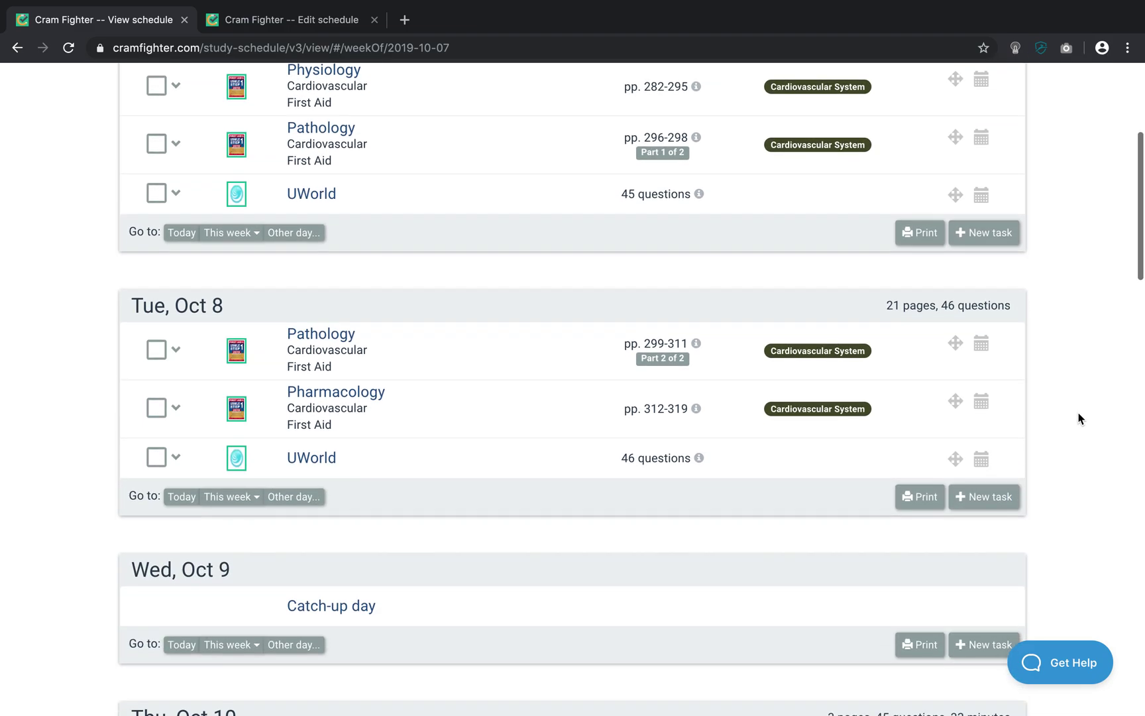
pyautogui.scroll(-6, 1080, 419)
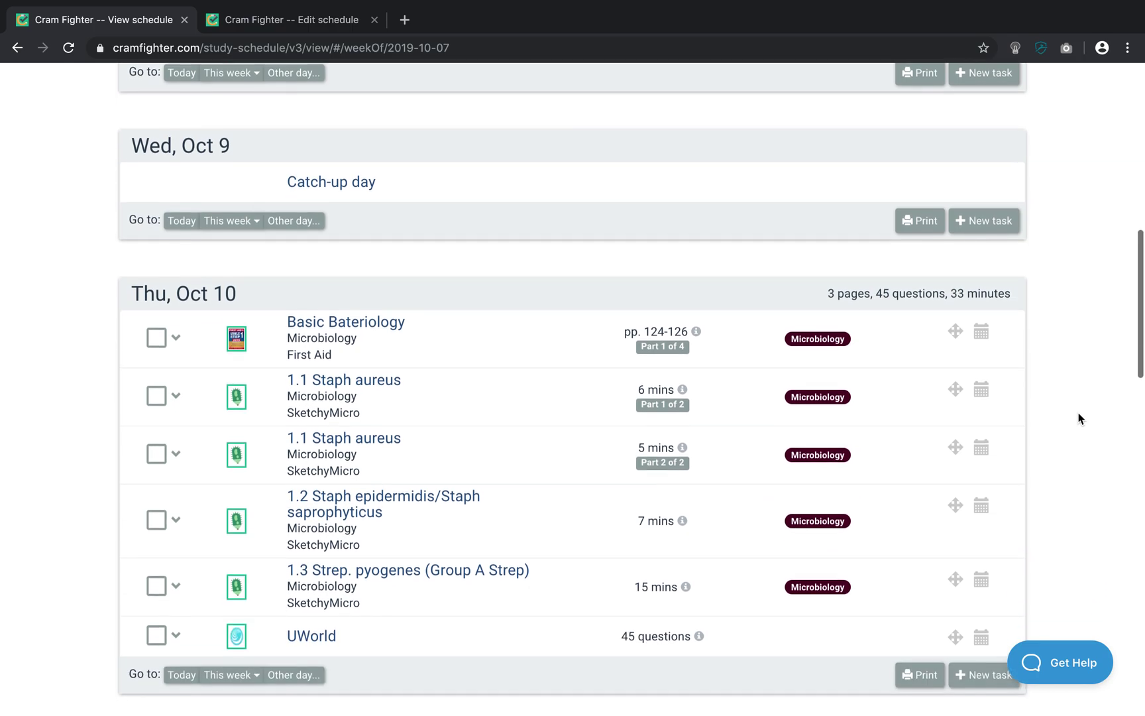
pyautogui.scroll(-2, 1081, 419)
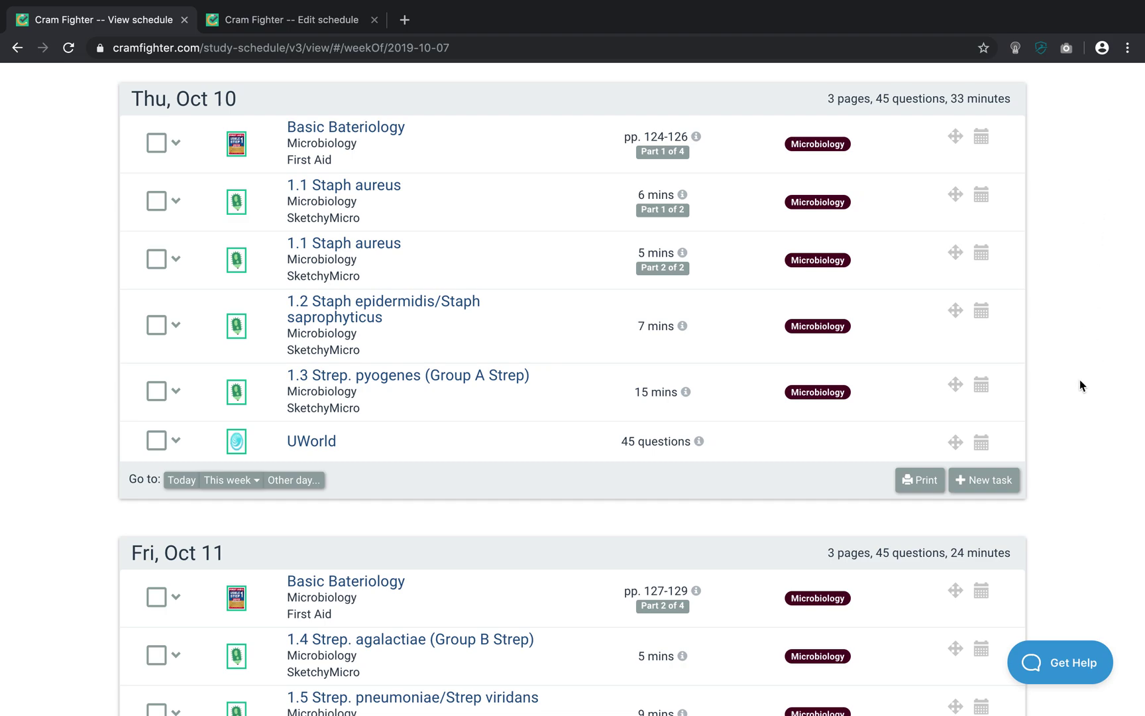
pyautogui.scroll(-4, 1080, 381)
pyautogui.scroll(-5, 1080, 381)
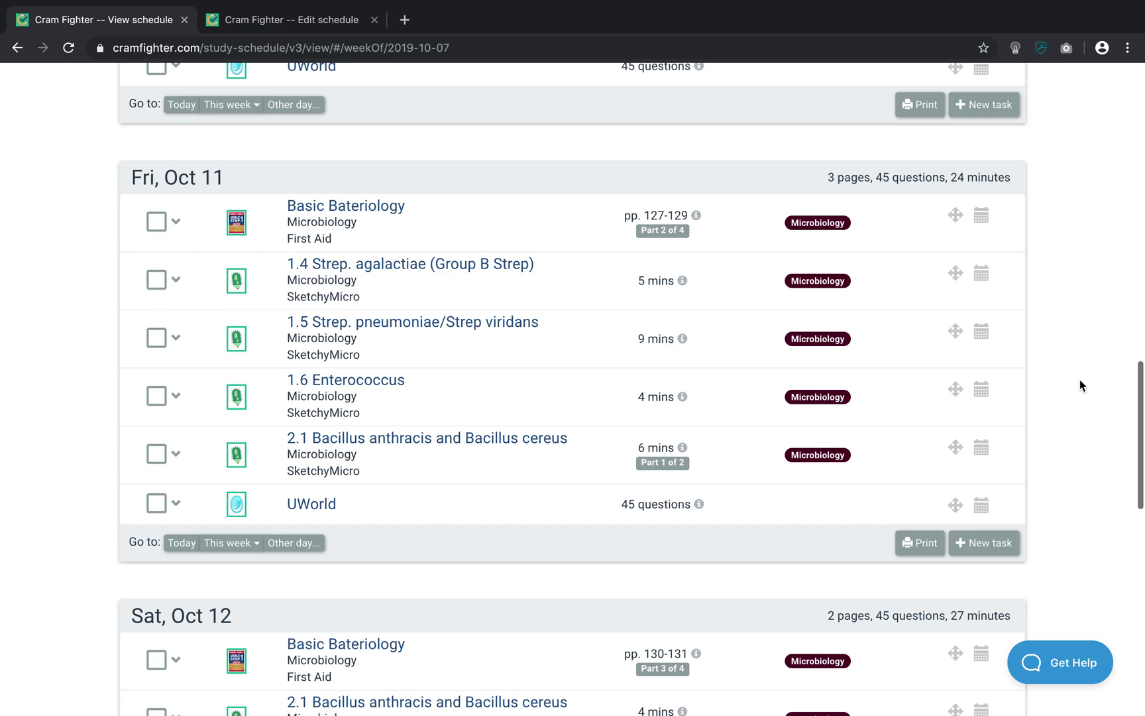
pyautogui.scroll(-5, 1080, 381)
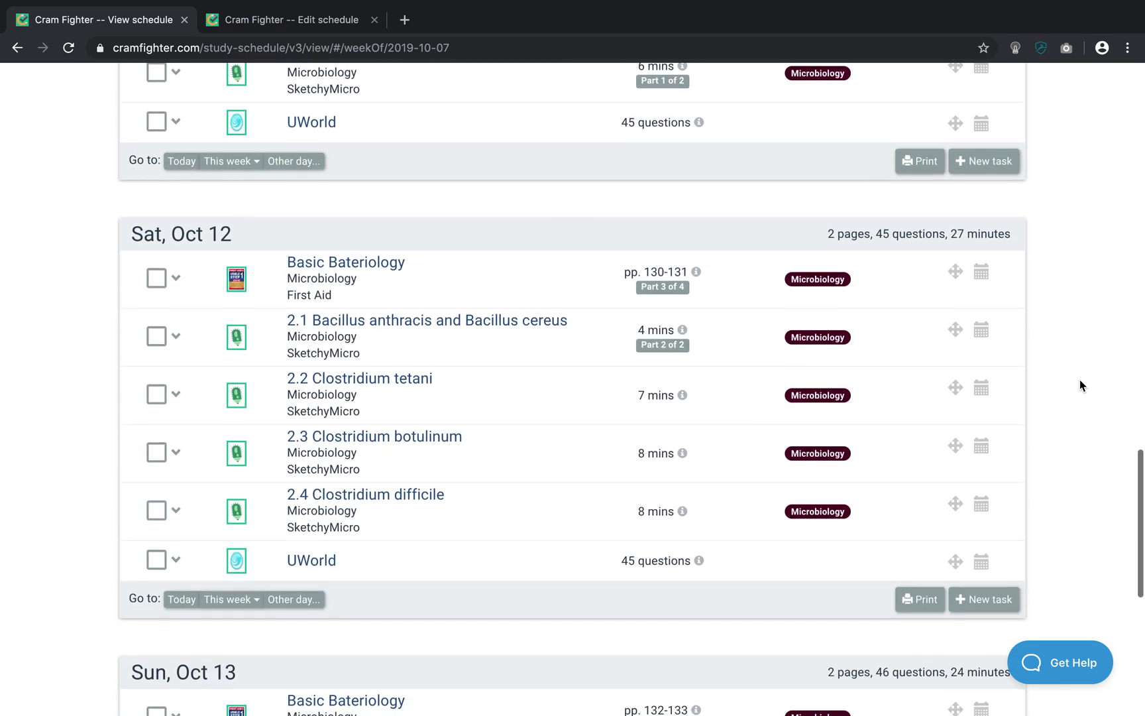
pyautogui.scroll(-4, 1079, 380)
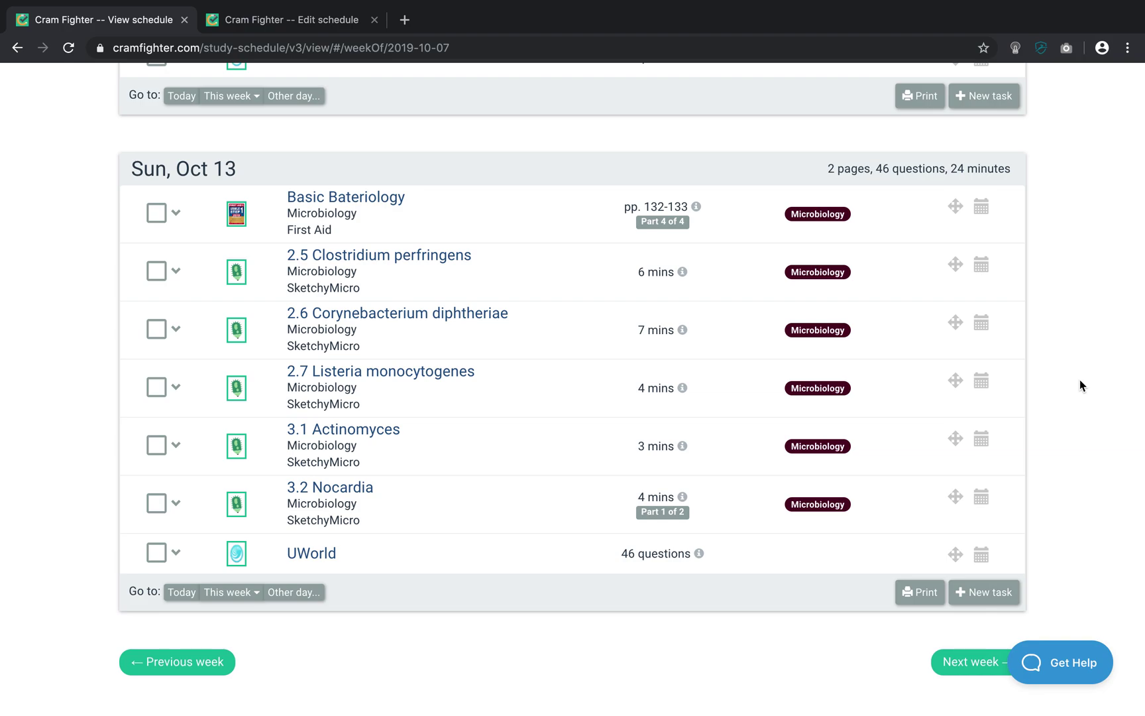
pyautogui.scroll(20, 1080, 381)
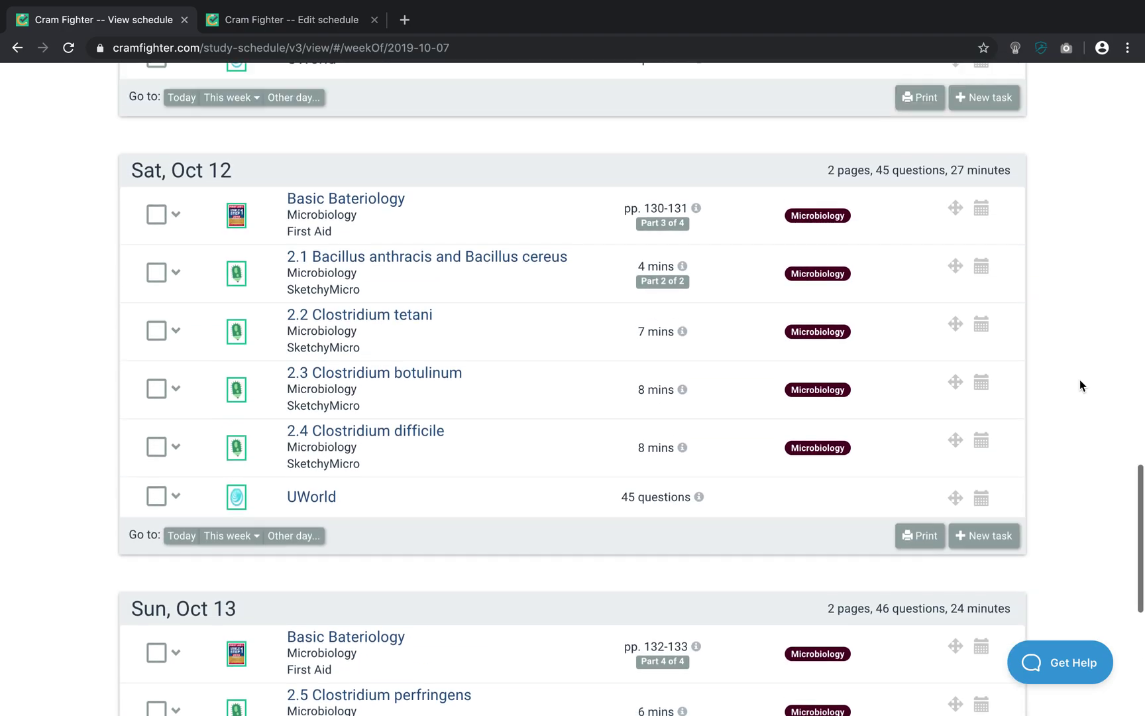
pyautogui.scroll(10, 1079, 379)
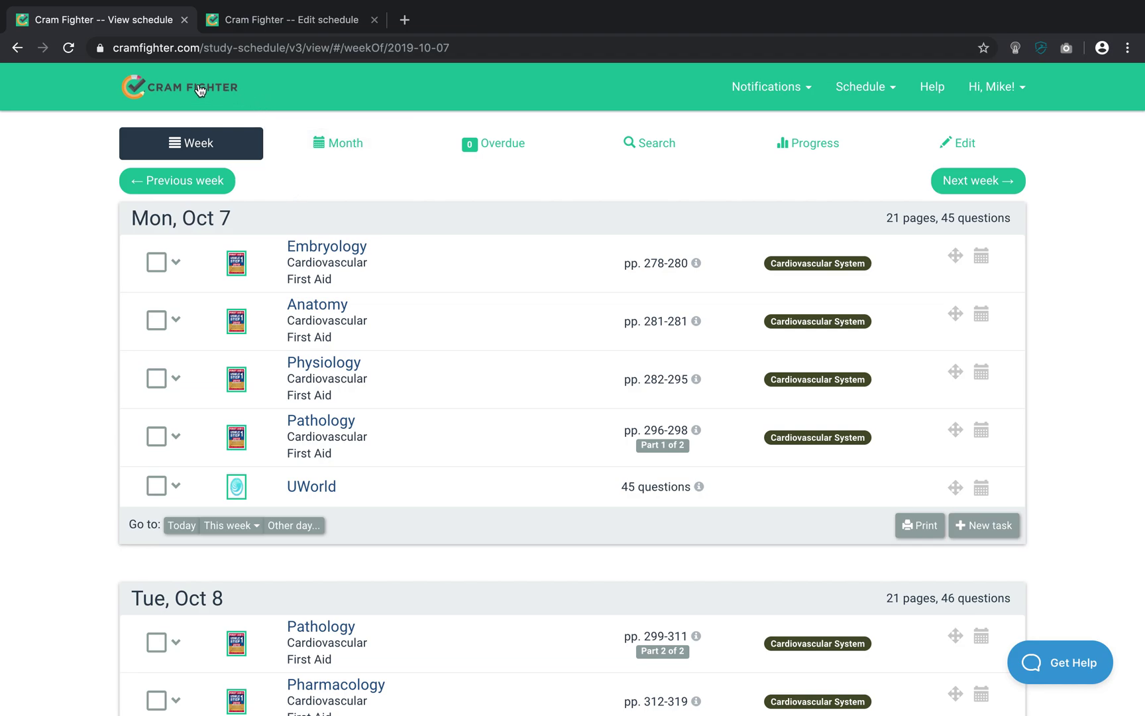
pyautogui.click(184, 19)
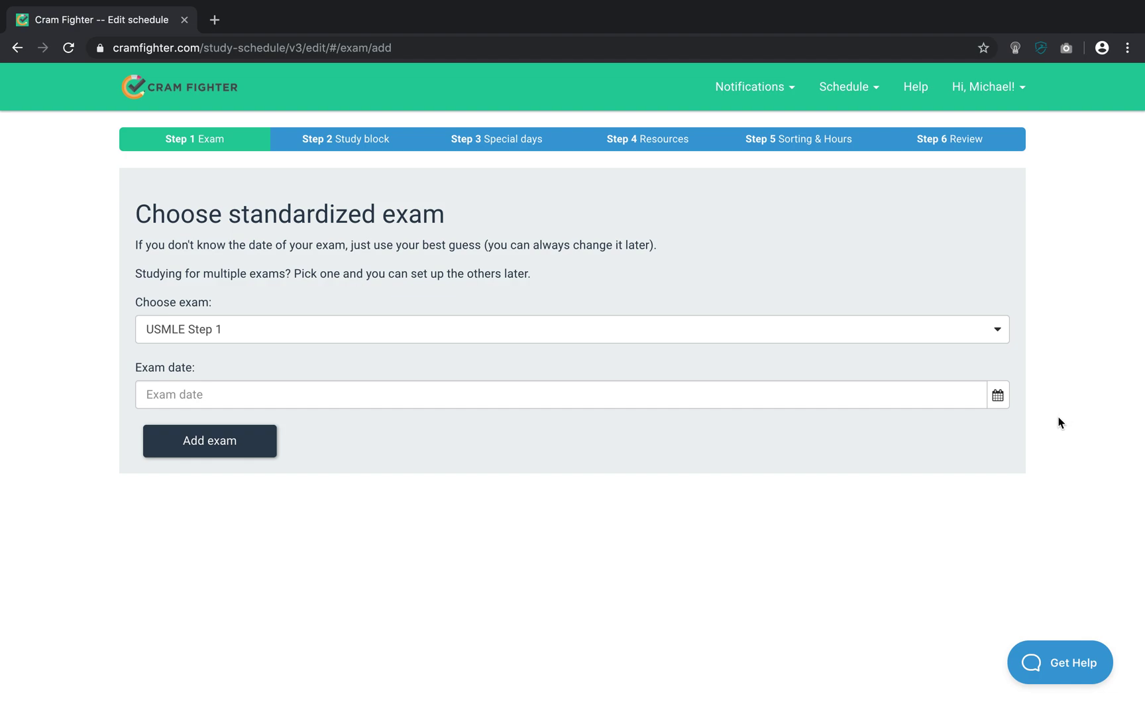
# Add a USMLE Step 1 exam dated November 30, 2019
pyautogui.click(1000, 399)
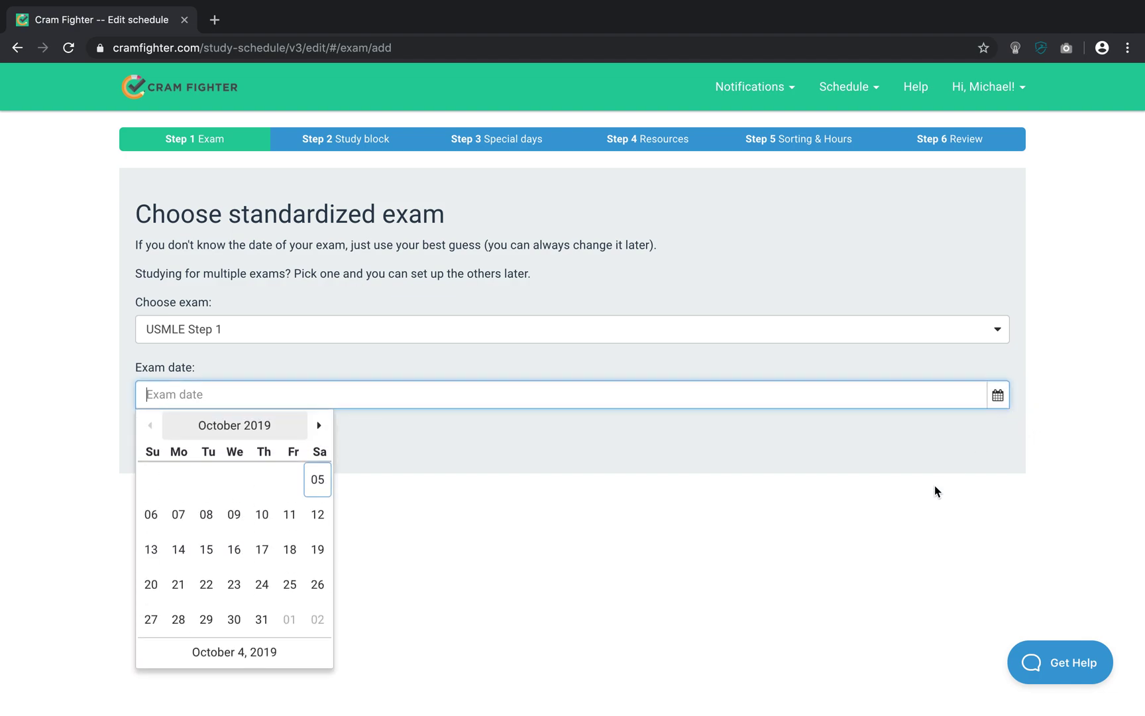
pyautogui.click(321, 426)
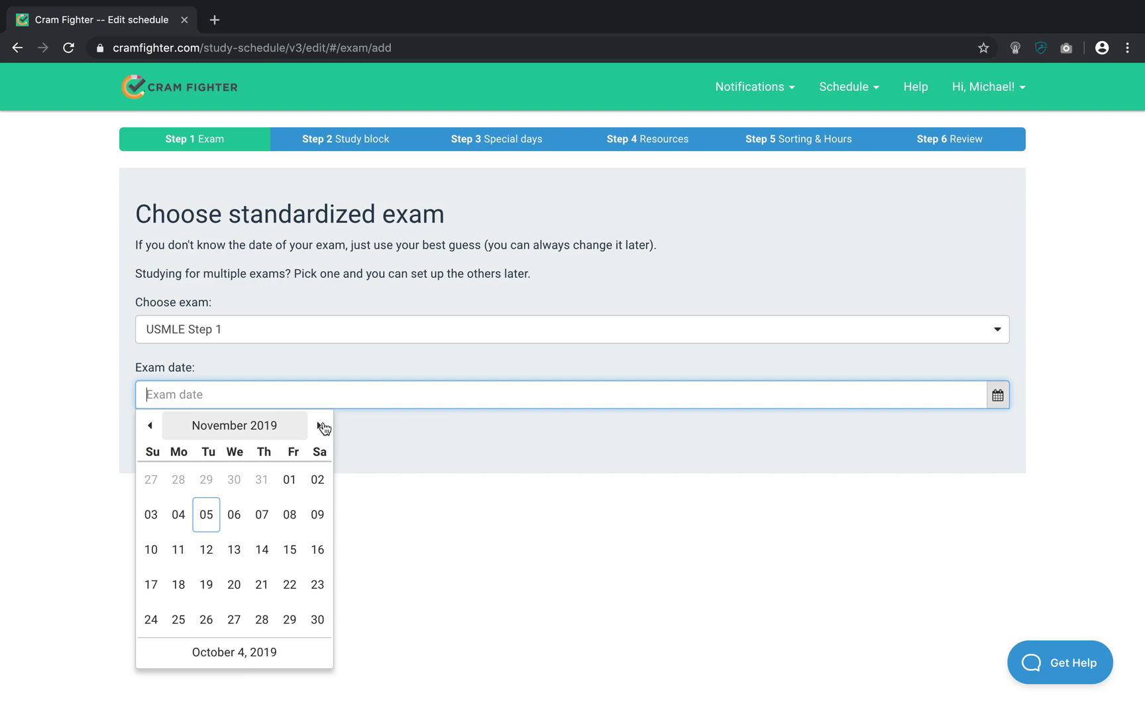
pyautogui.click(319, 620)
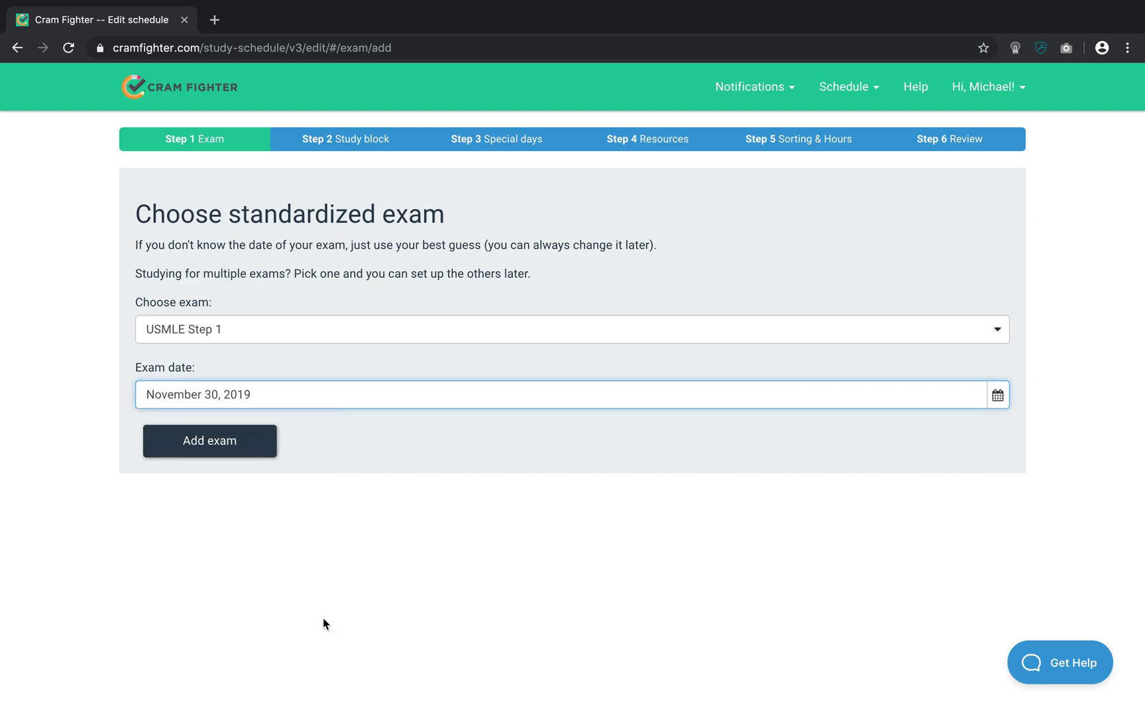
pyautogui.click(199, 445)
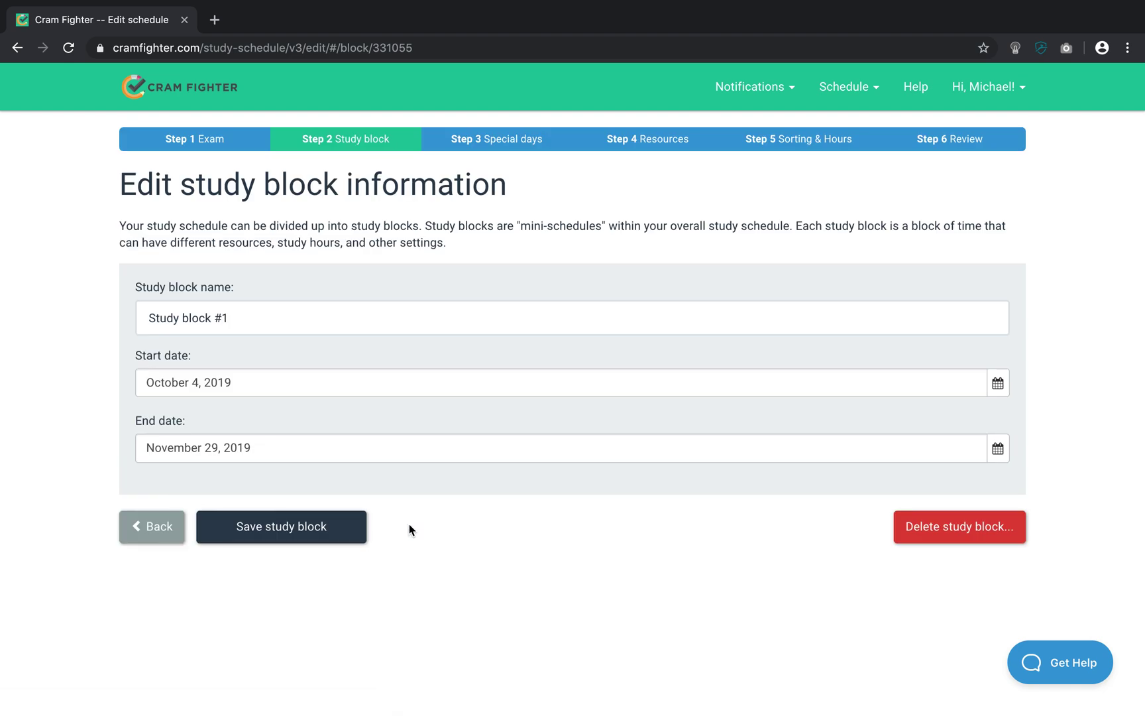
# Save Study block #1 (Oct 4–Nov 29, 2019) and keep catch-up every 2nd Wednesday
pyautogui.click(329, 529)
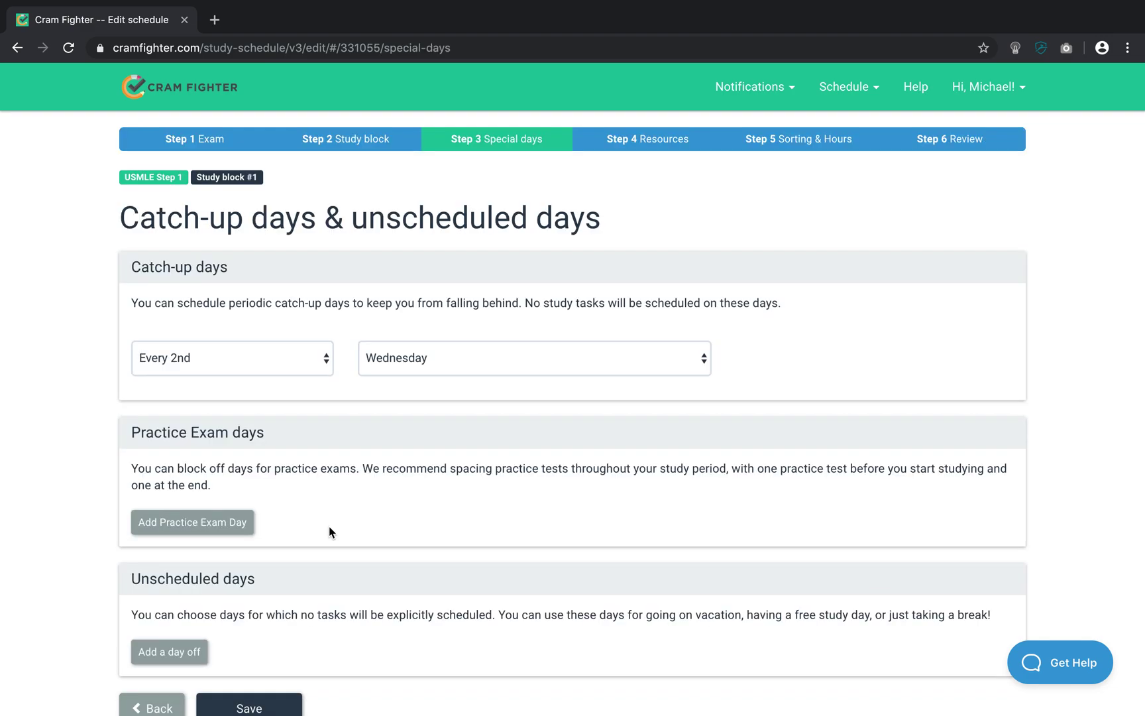
pyautogui.scroll(-1, 328, 530)
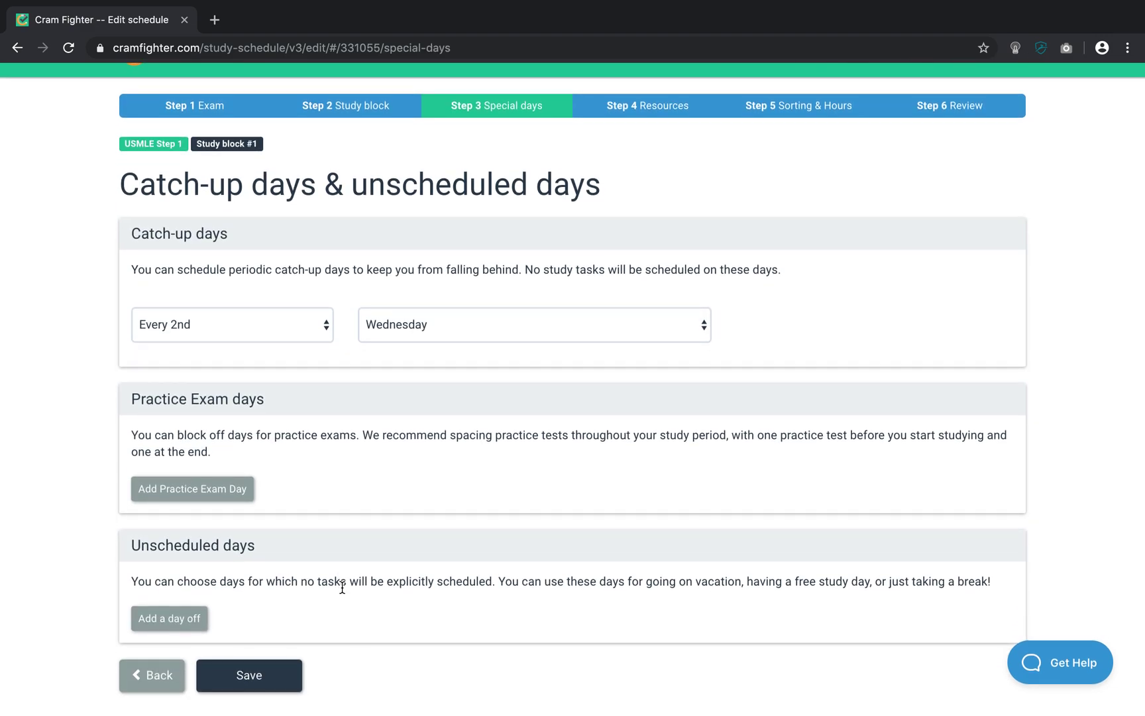
pyautogui.click(278, 677)
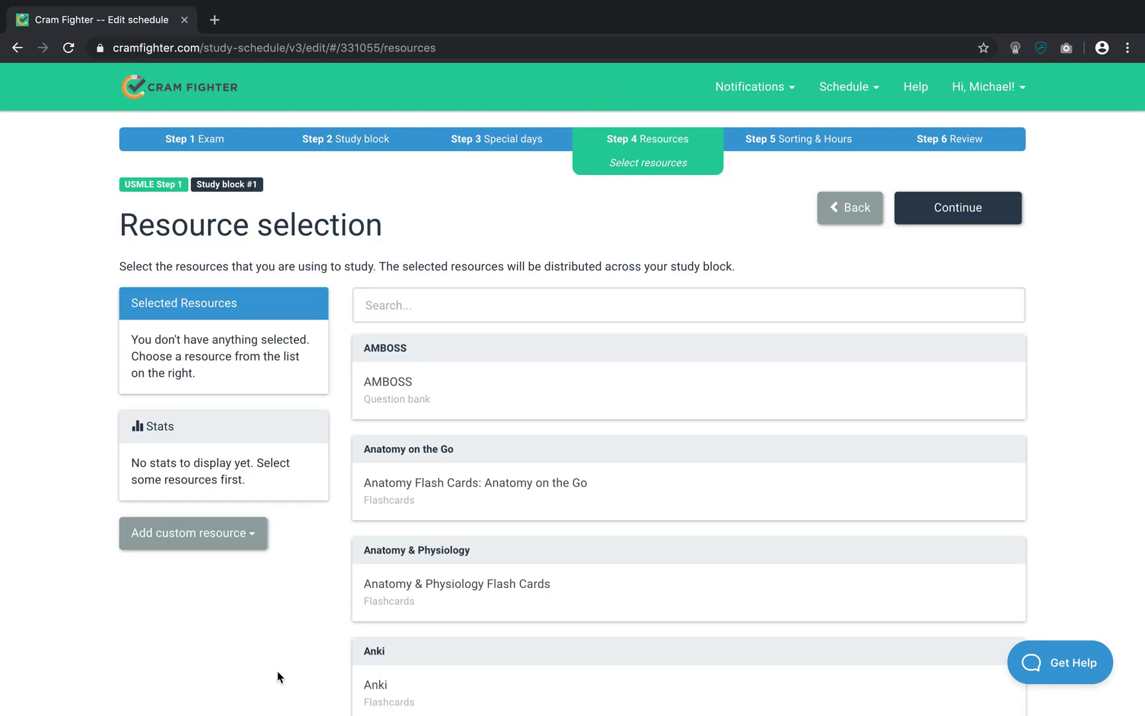
# Add First Aid for the USMLE Step 1, 2019 edition, with all chapters
pyautogui.click(435, 307)
pyautogui.write('first aid for')
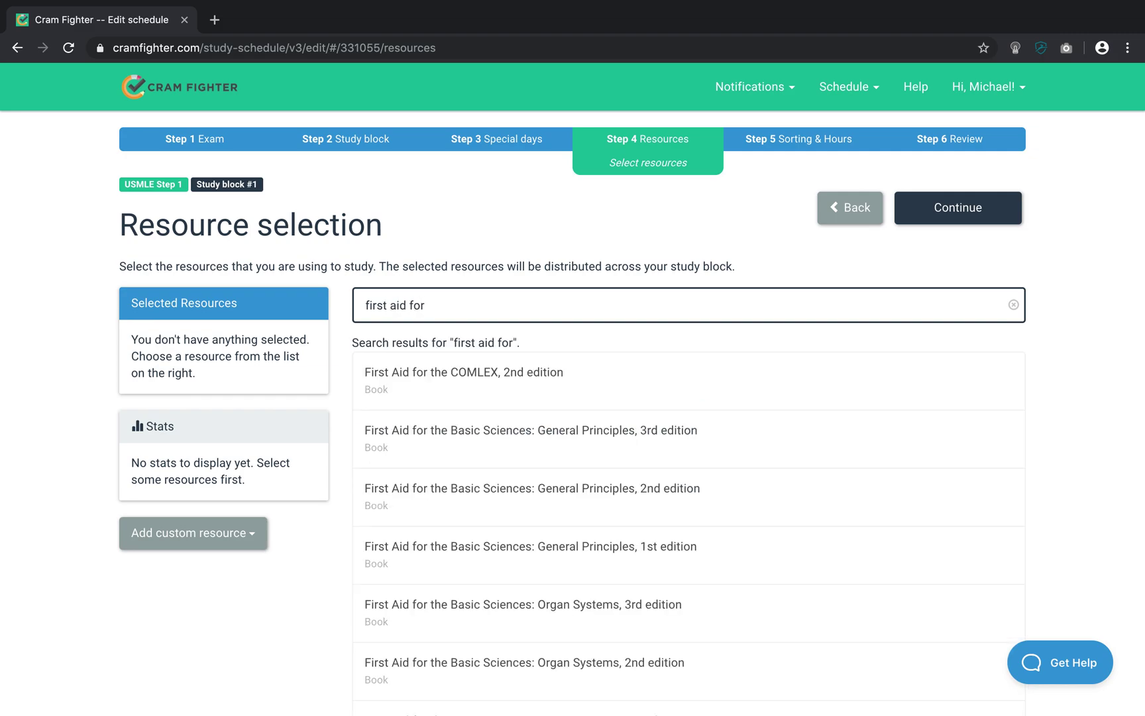
pyautogui.scroll(-2, 365, 656)
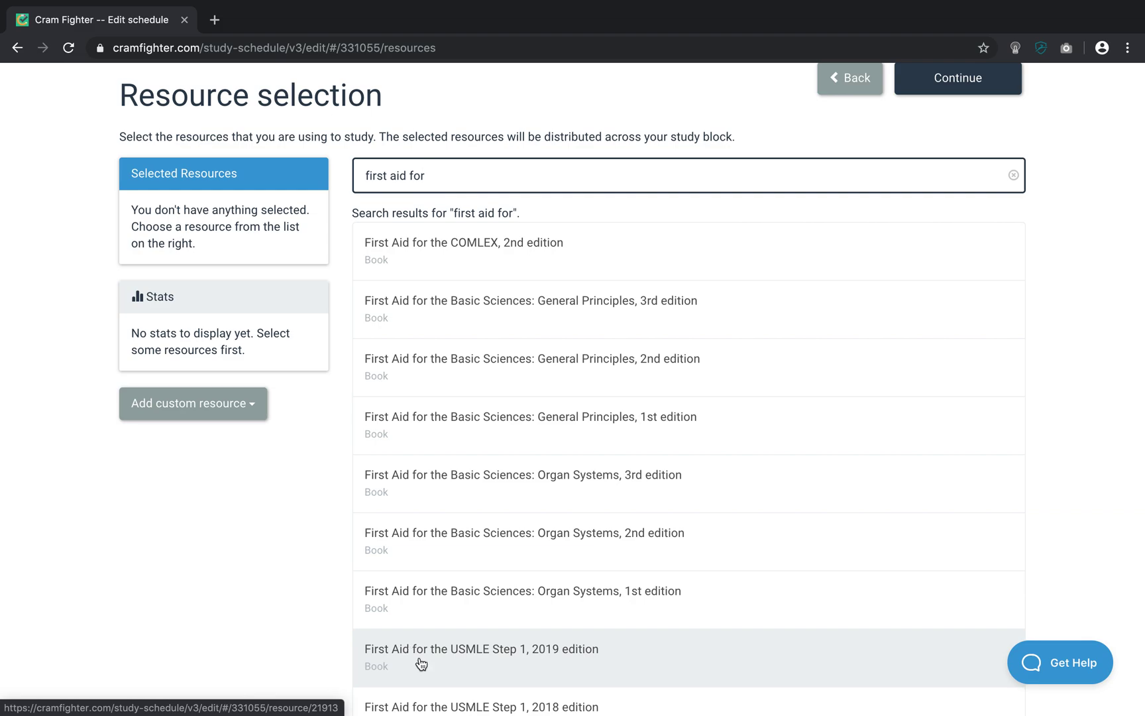
pyautogui.click(420, 657)
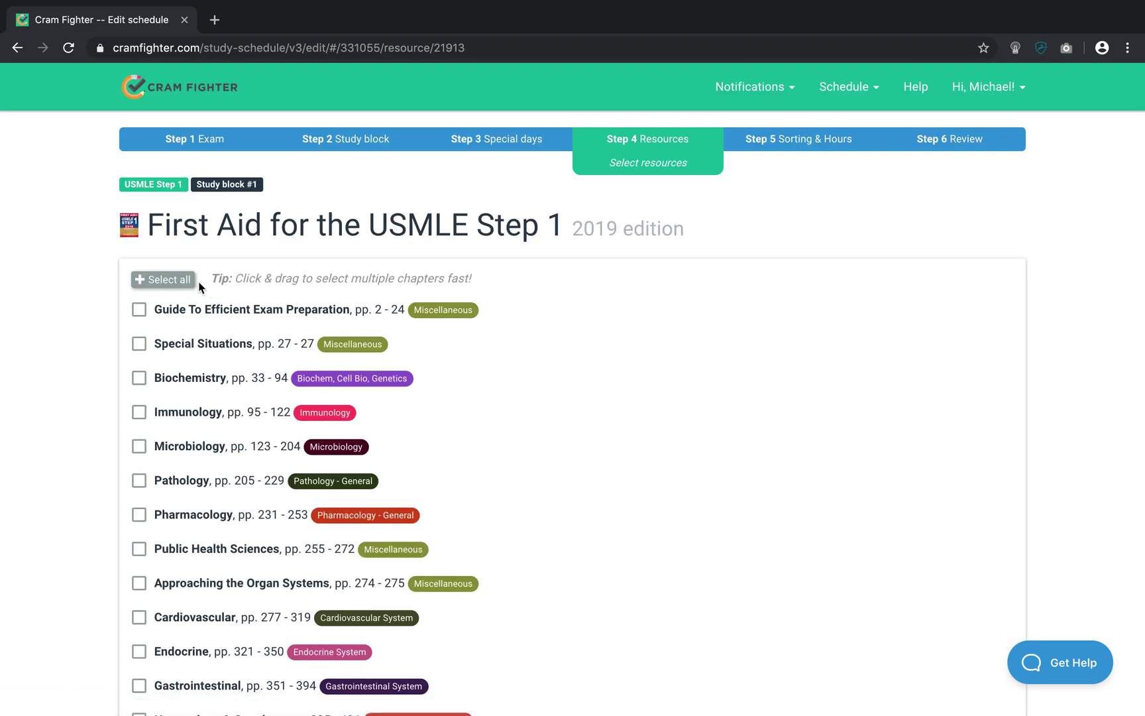
pyautogui.click(166, 279)
pyautogui.scroll(-5, 551, 540)
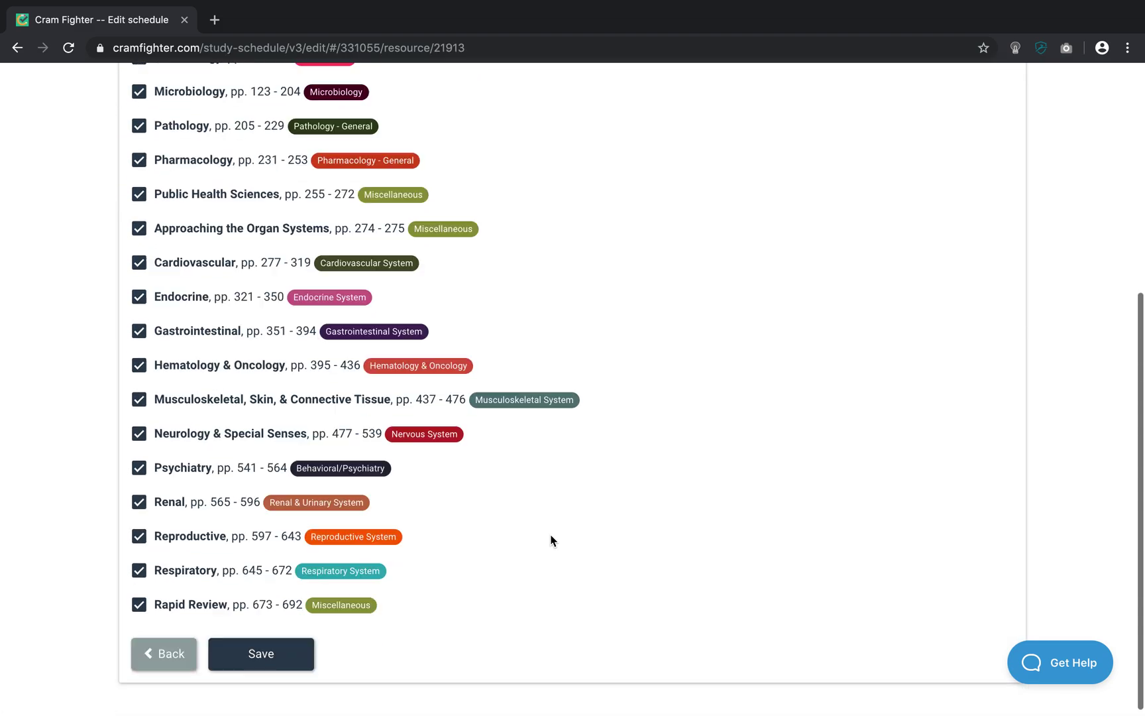
pyautogui.click(258, 639)
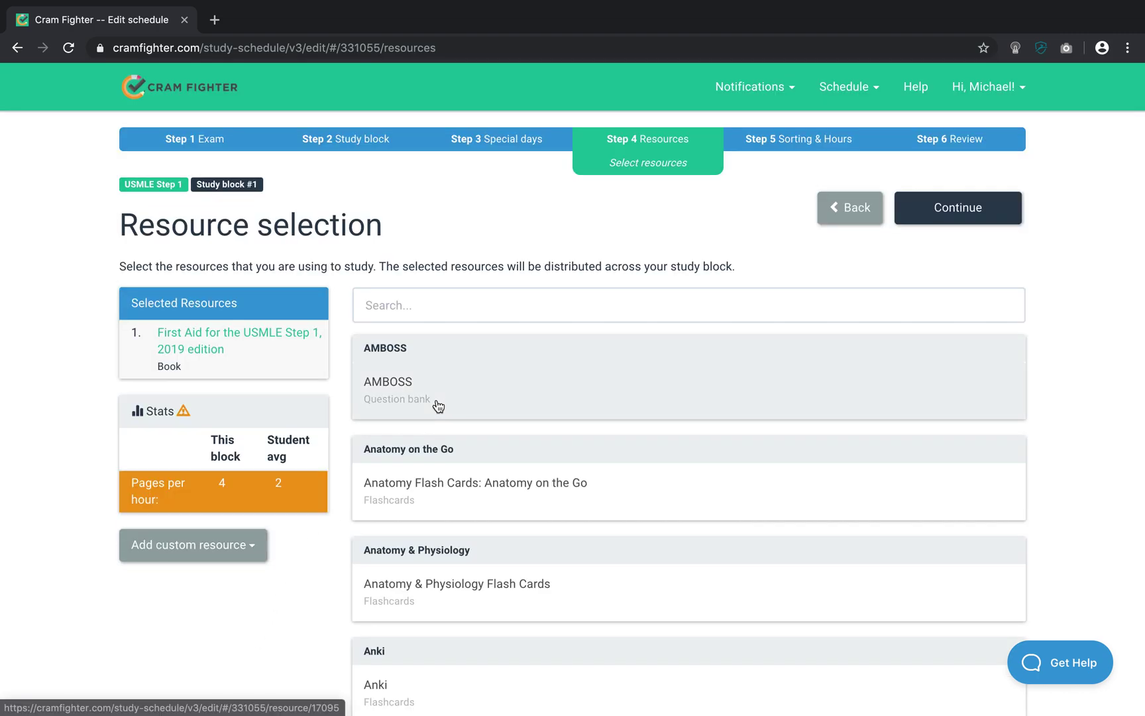
# Add the UWorld question bank with 2400 total questions
pyautogui.click(478, 305)
pyautogui.write('uworld')
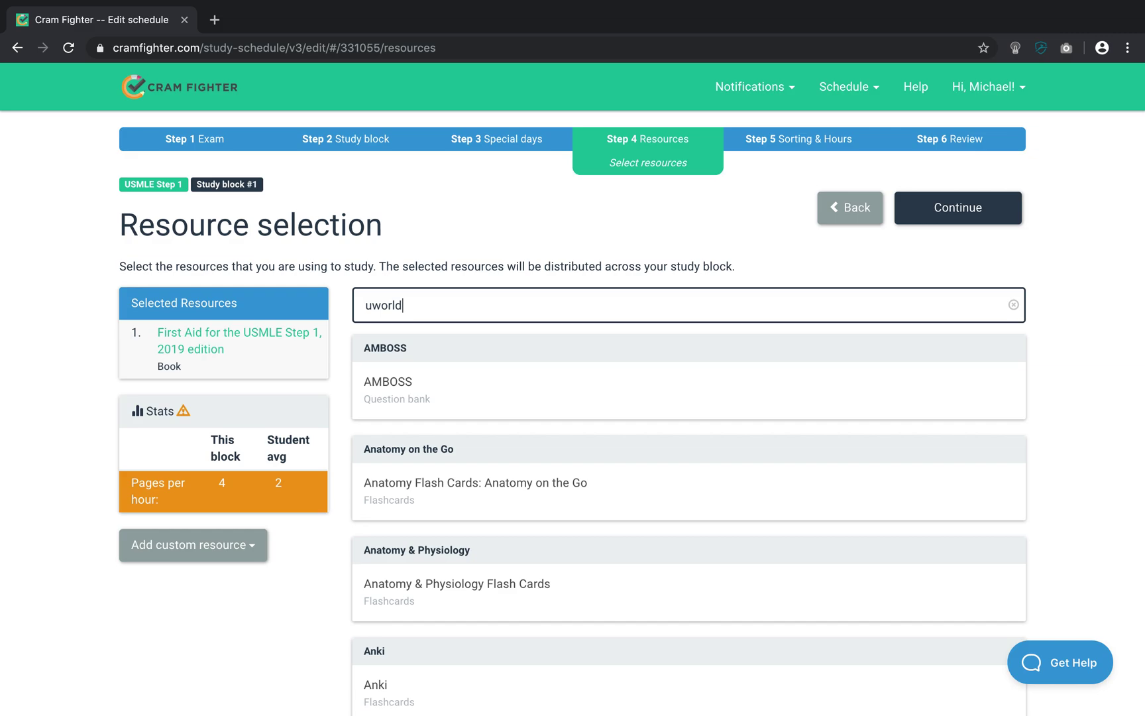
pyautogui.click(457, 383)
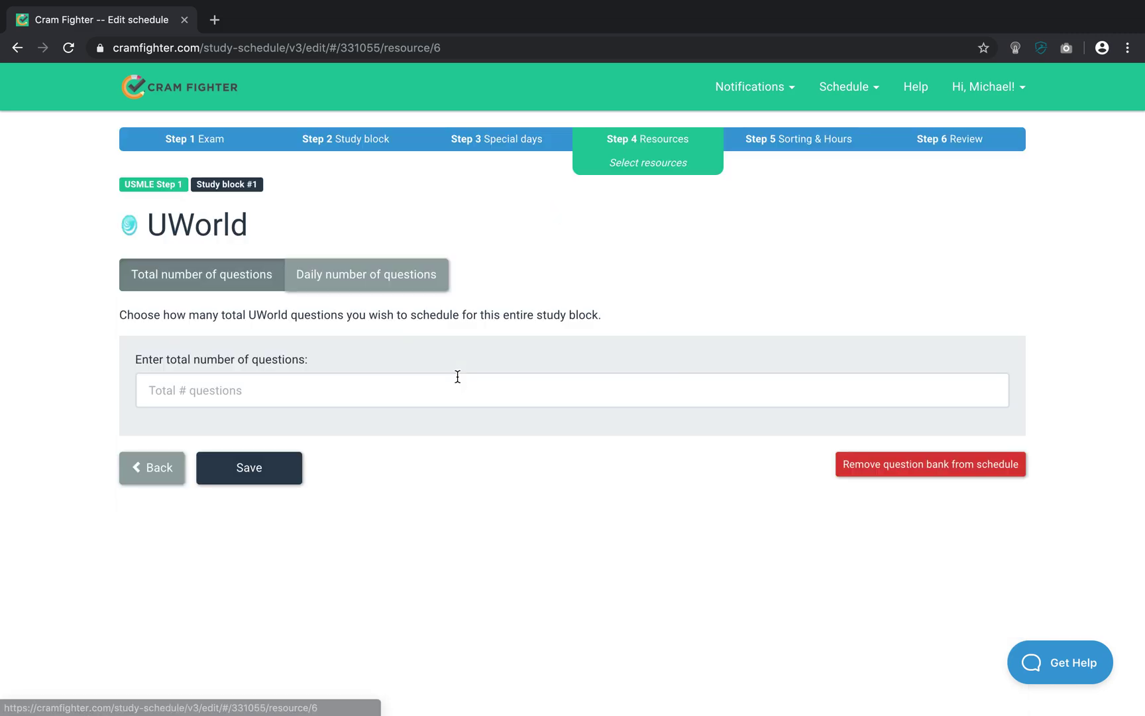
pyautogui.click(422, 389)
pyautogui.write('2400')
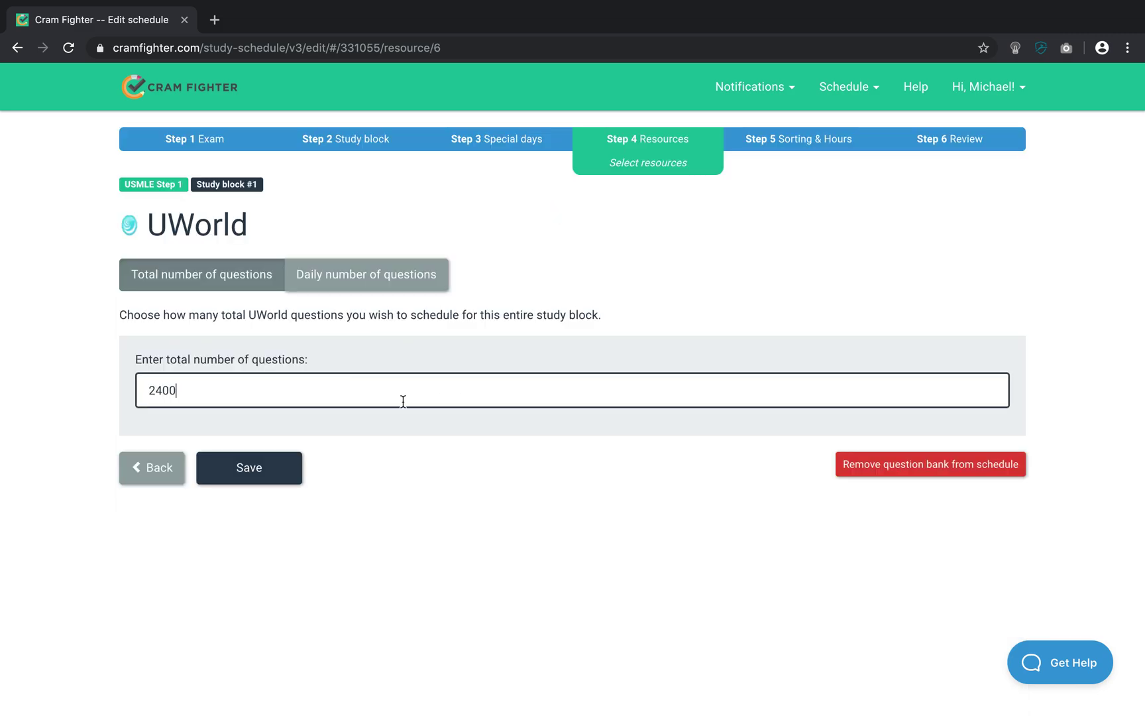
pyautogui.click(276, 475)
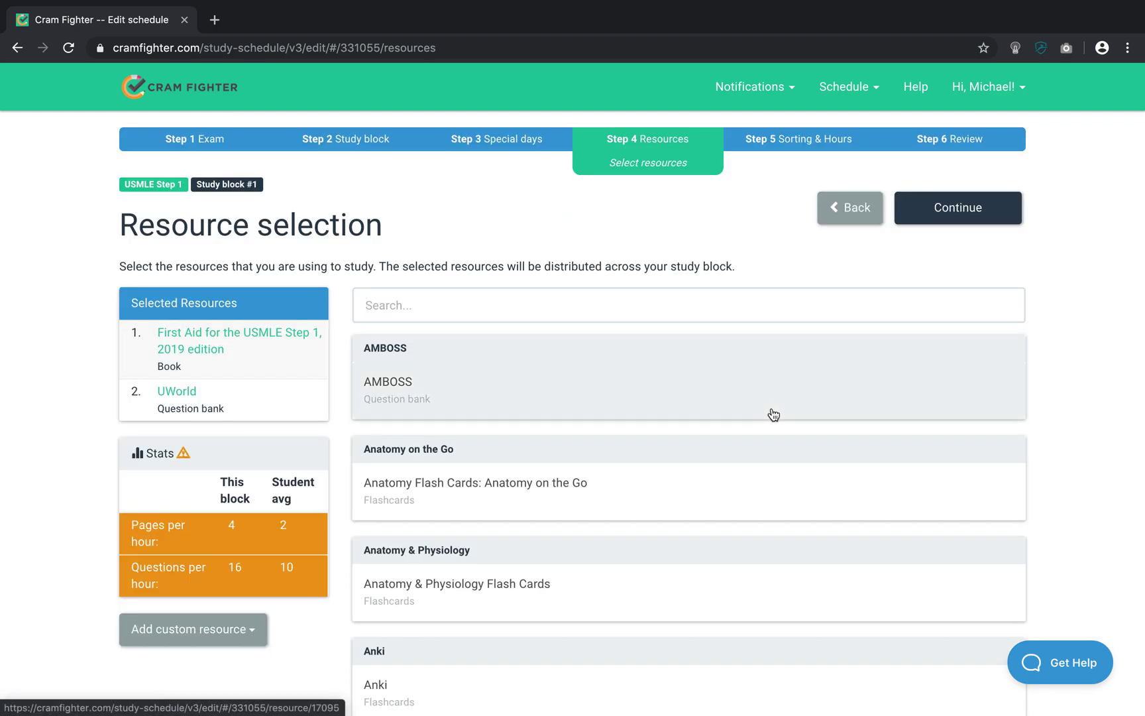
# Keep subject-then-resource sorting and the default 4 book and 3 question-bank hours daily
pyautogui.click(961, 218)
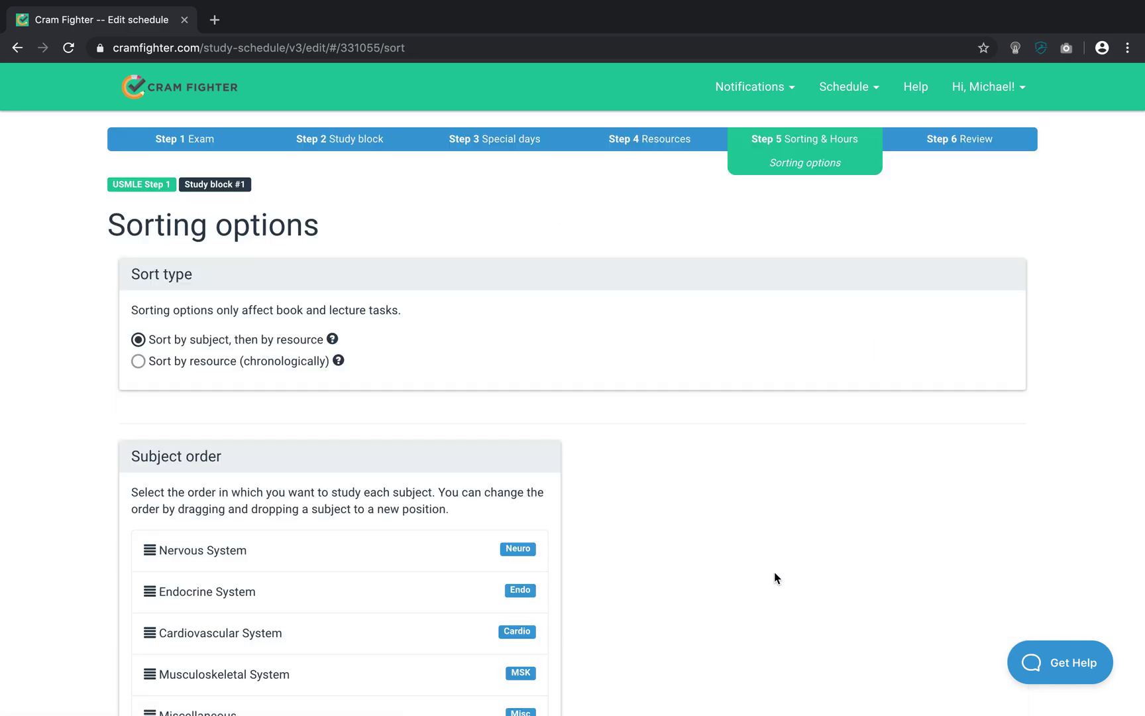
pyautogui.scroll(-9, 776, 578)
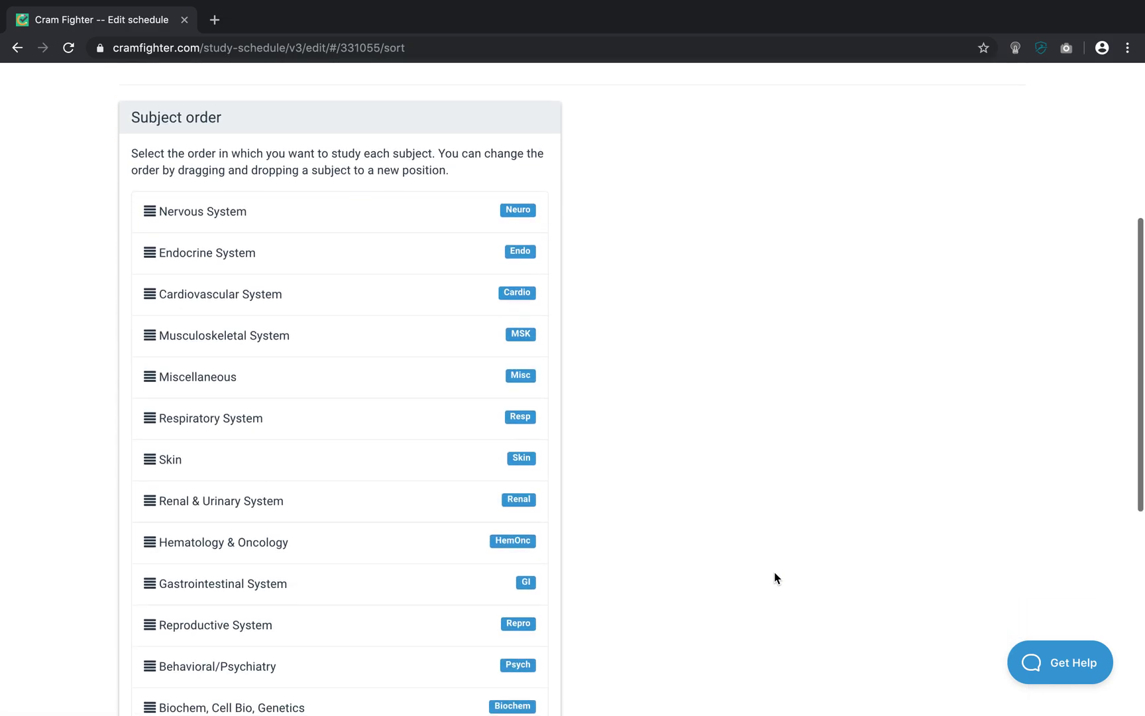
pyautogui.scroll(-3, 776, 578)
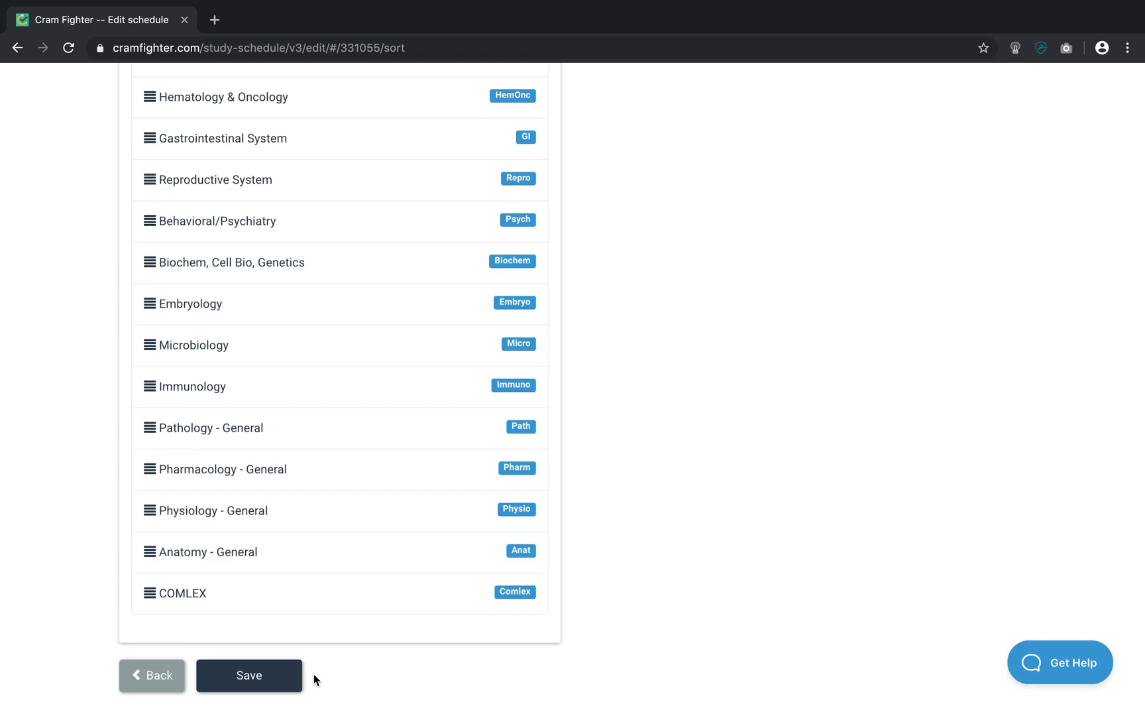
pyautogui.click(287, 669)
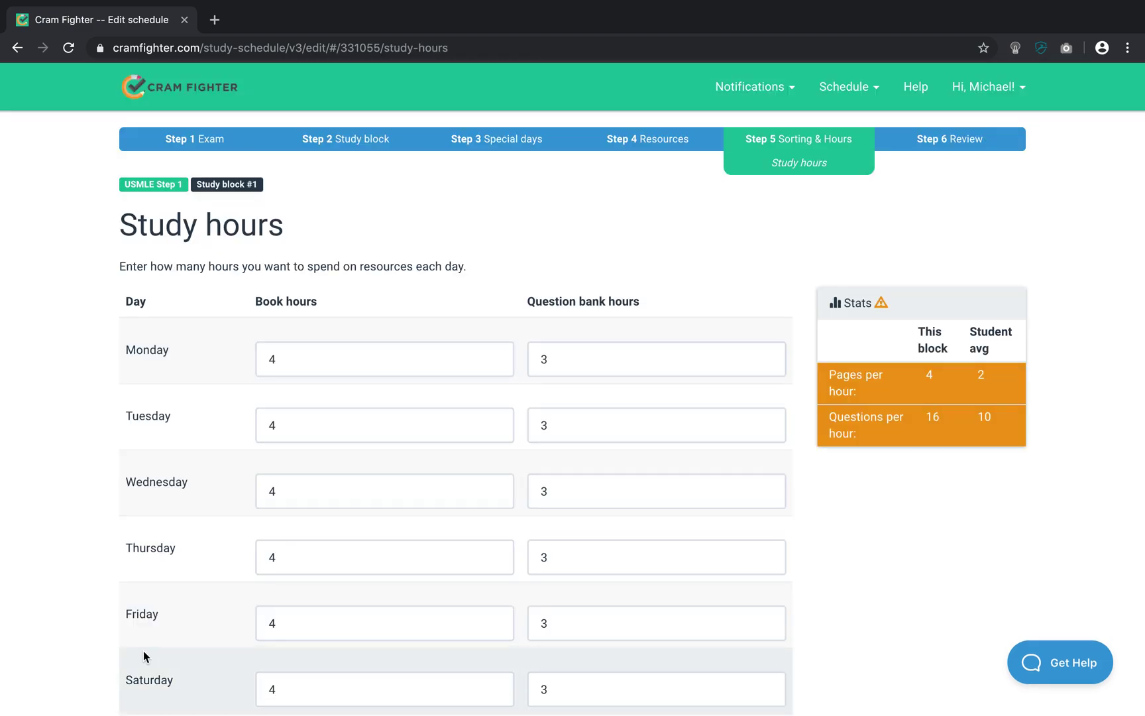
pyautogui.scroll(-3, 65, 615)
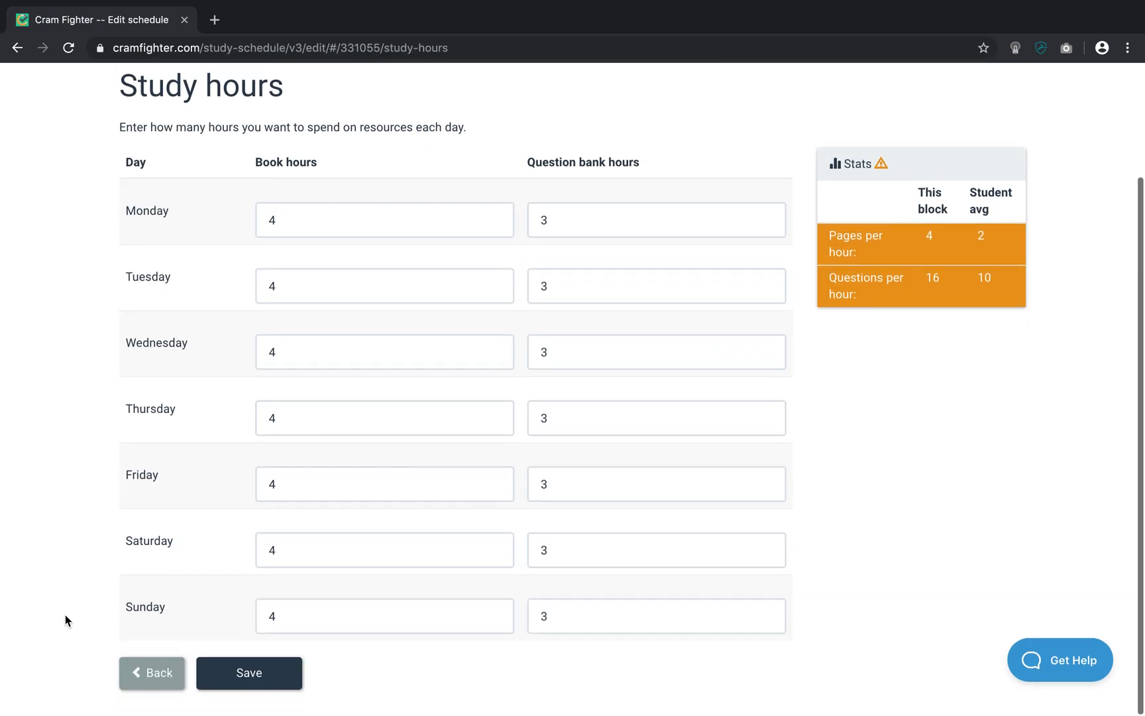
pyautogui.click(287, 677)
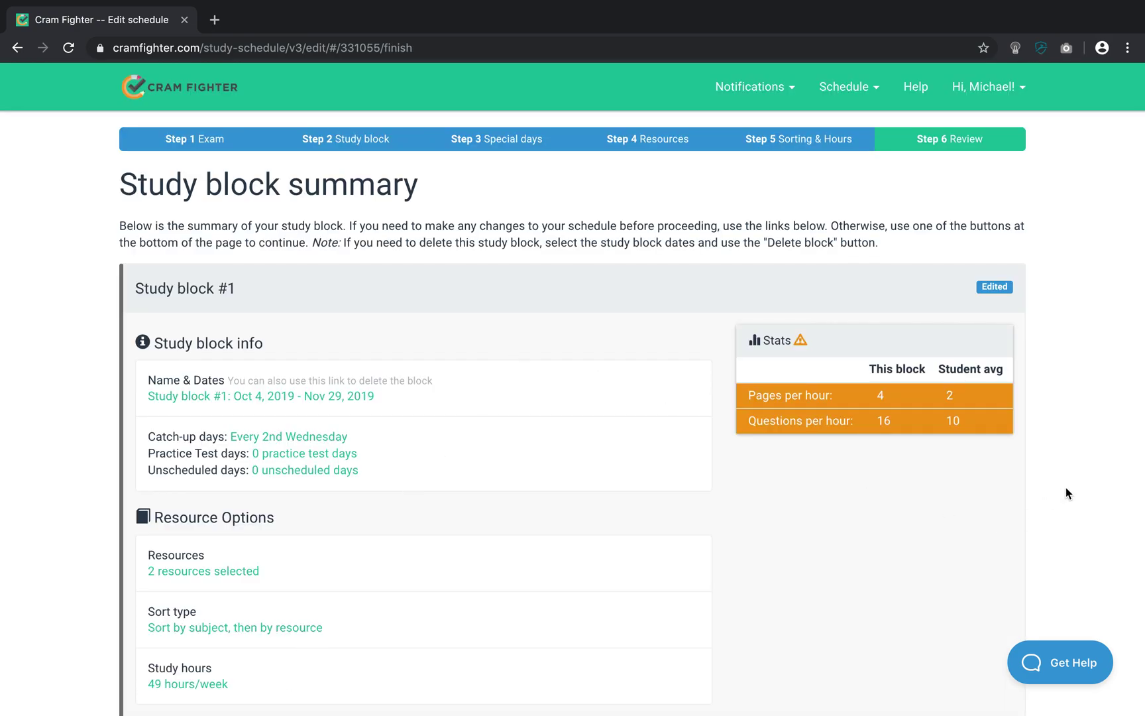
pyautogui.scroll(-2, 1066, 491)
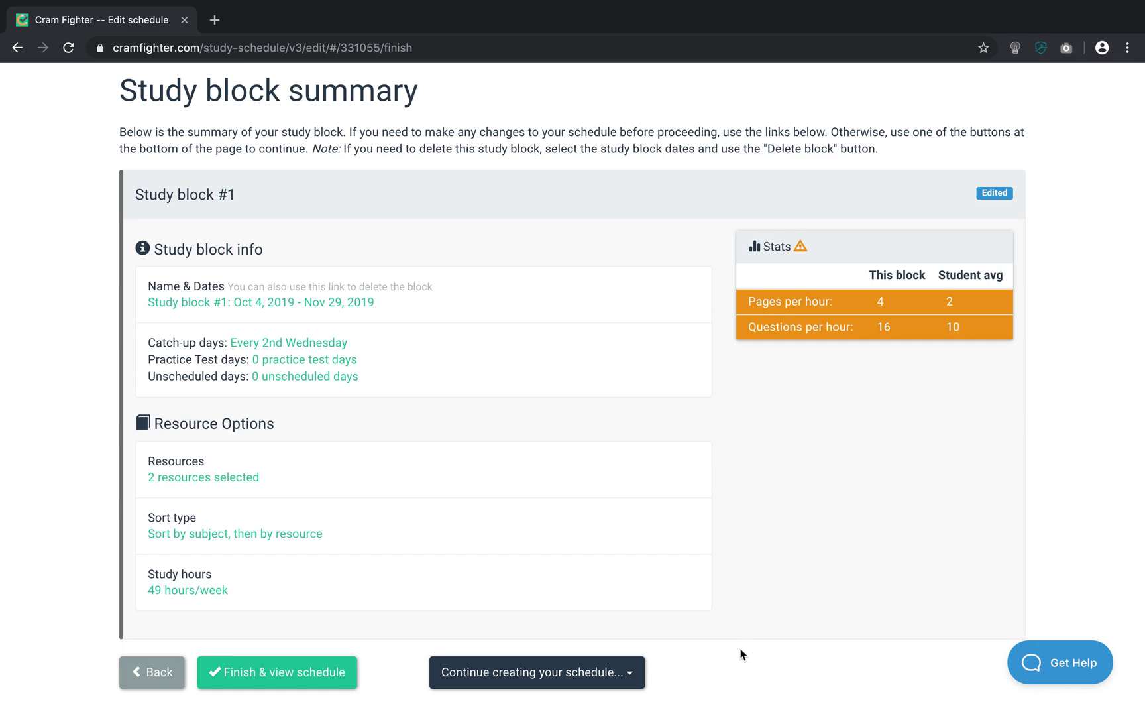
pyautogui.scroll(-1, 741, 652)
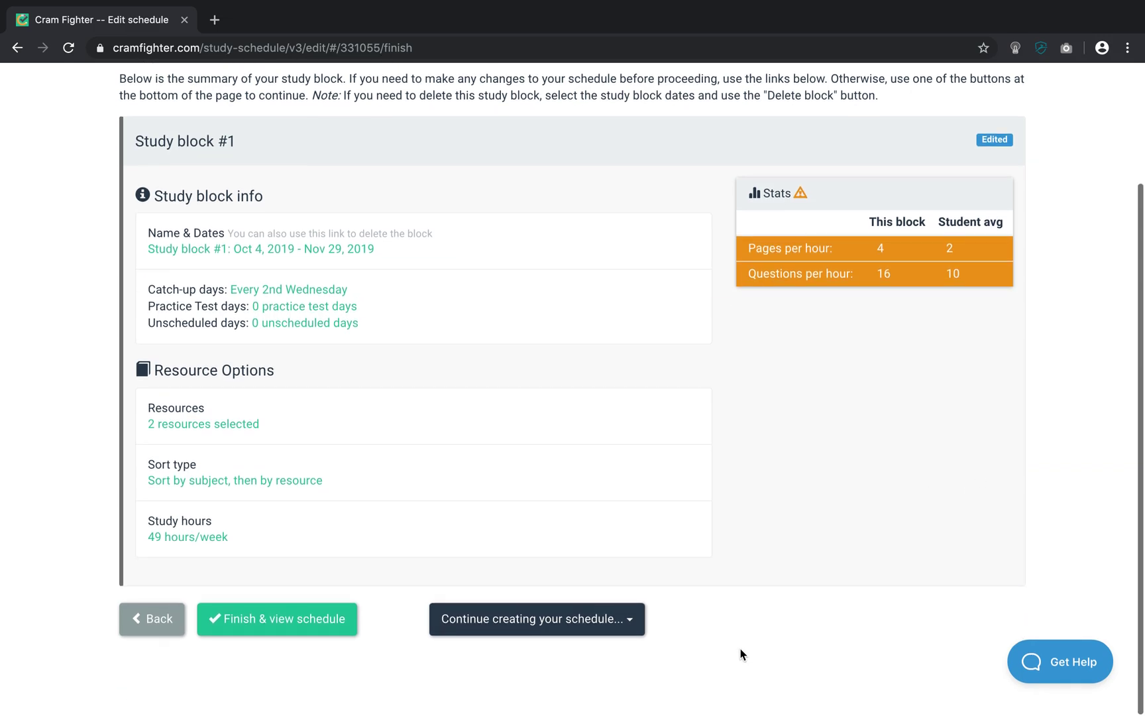
# Add a second study block named SketchyMicro spanning October 4 to November 29, 2019
pyautogui.click(563, 621)
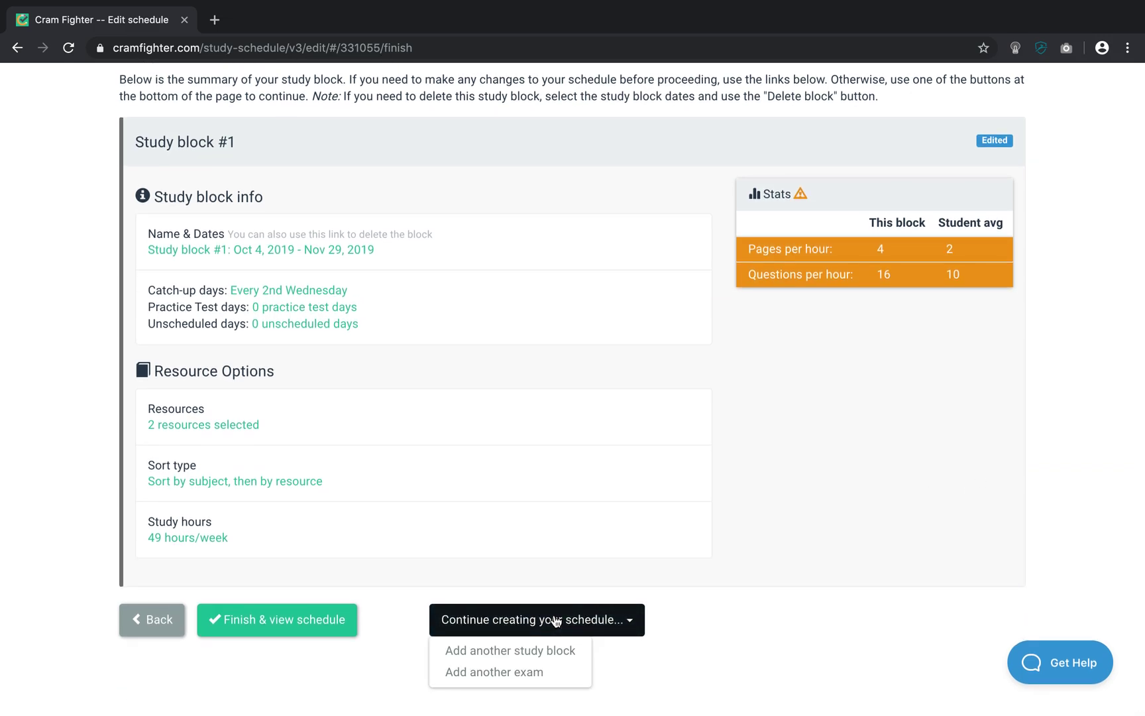
pyautogui.click(579, 659)
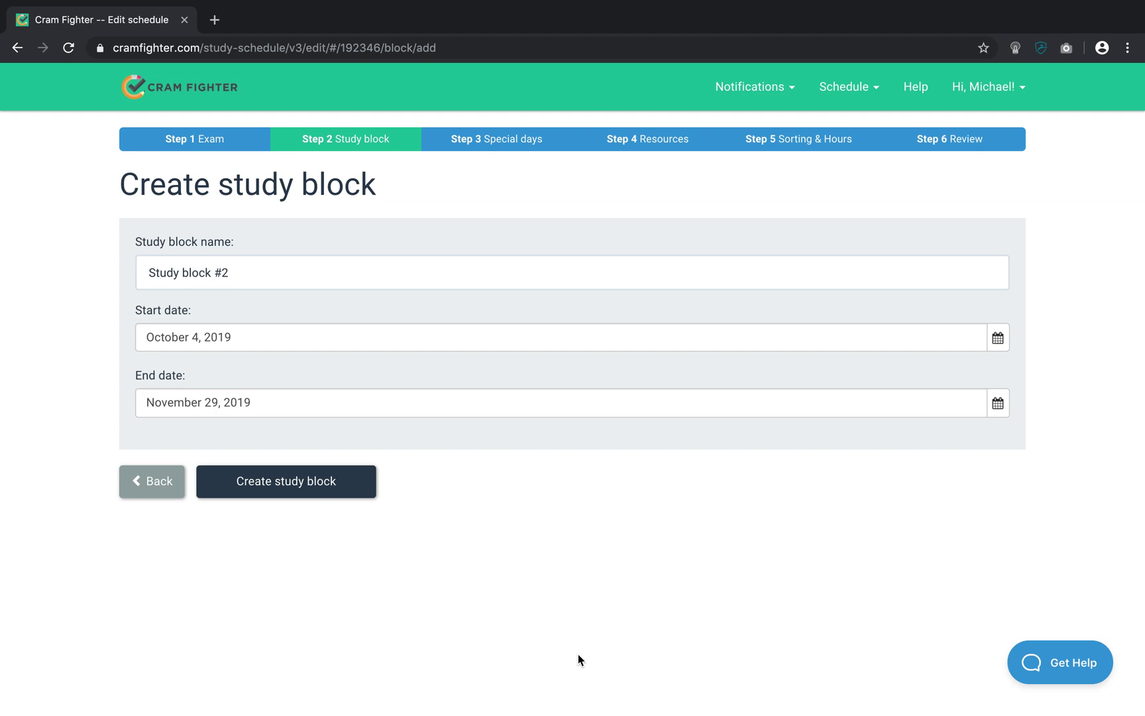
pyautogui.tripleClick(289, 269)
pyautogui.write('SketchyMicro')
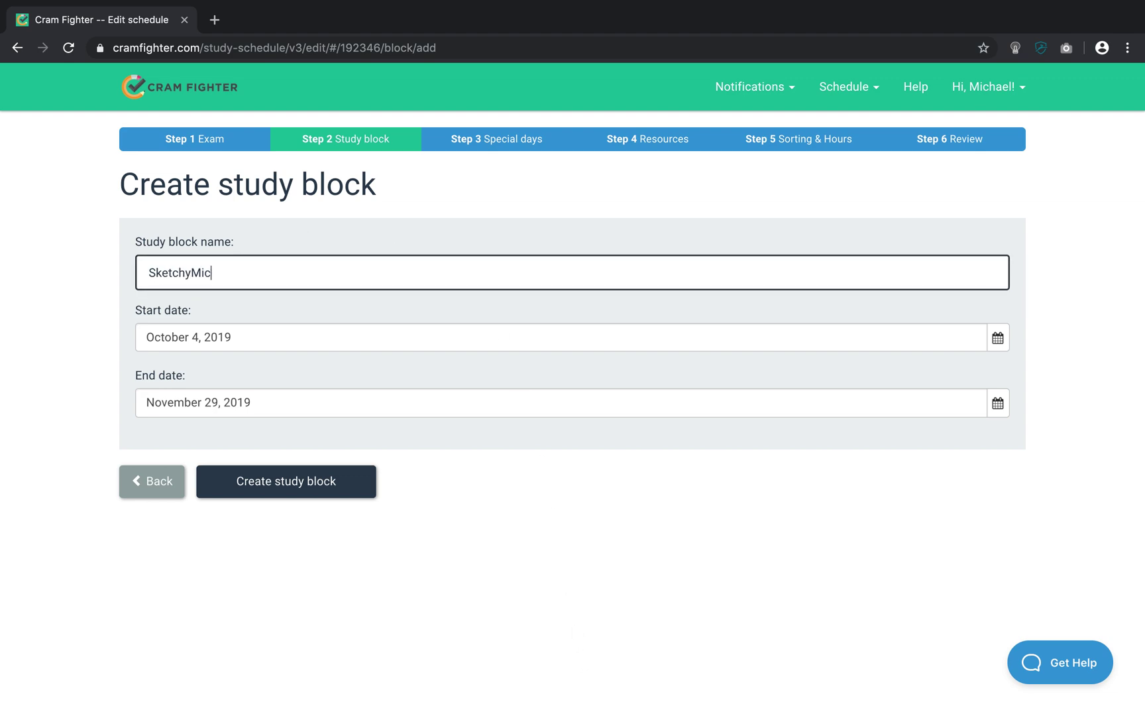
pyautogui.click(288, 484)
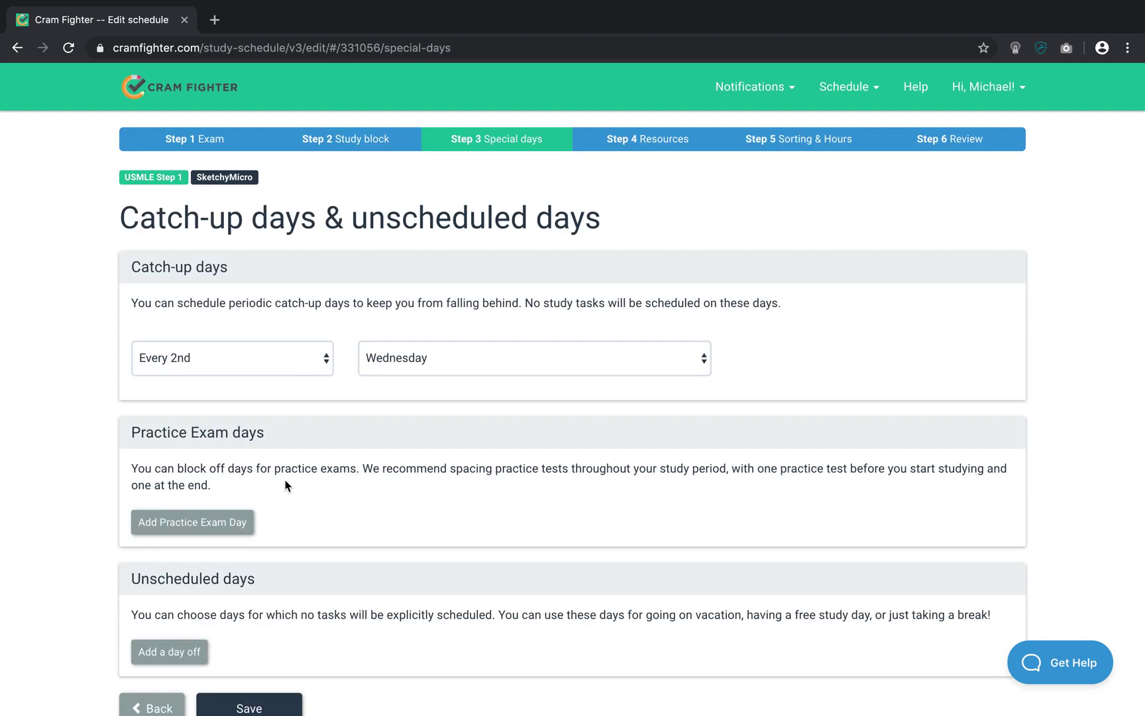
# Keep default catch-up days and add SketchyMicro with every lecture as the block's resource
pyautogui.scroll(-1, 286, 486)
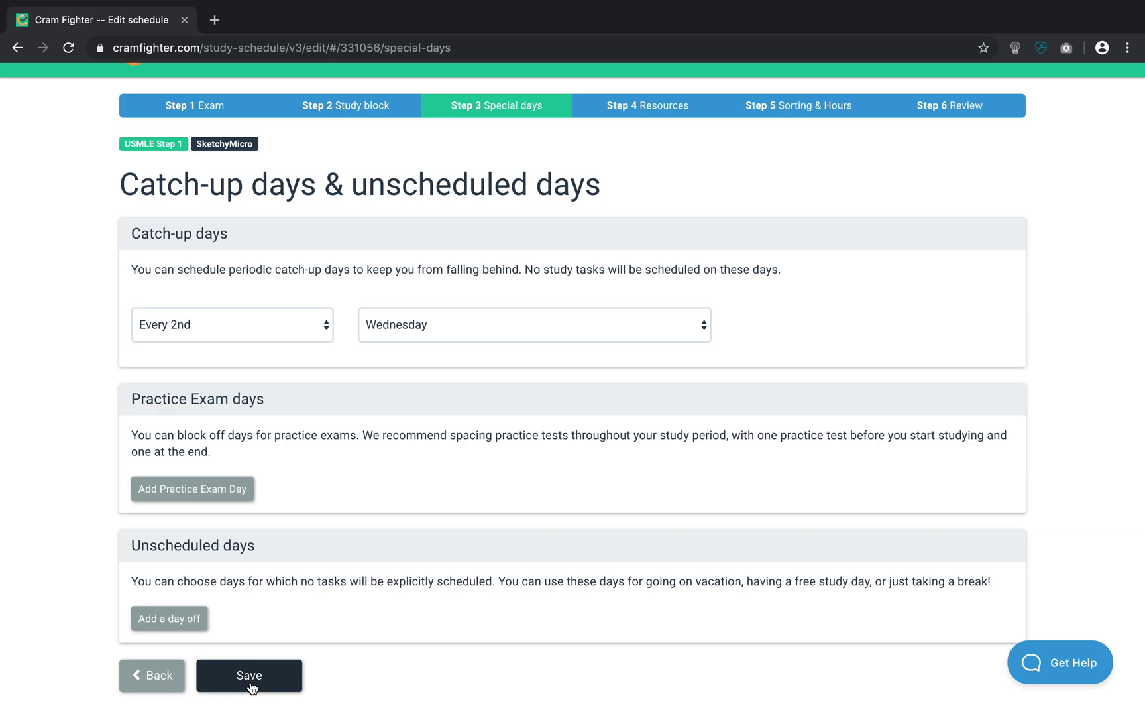
pyautogui.click(250, 681)
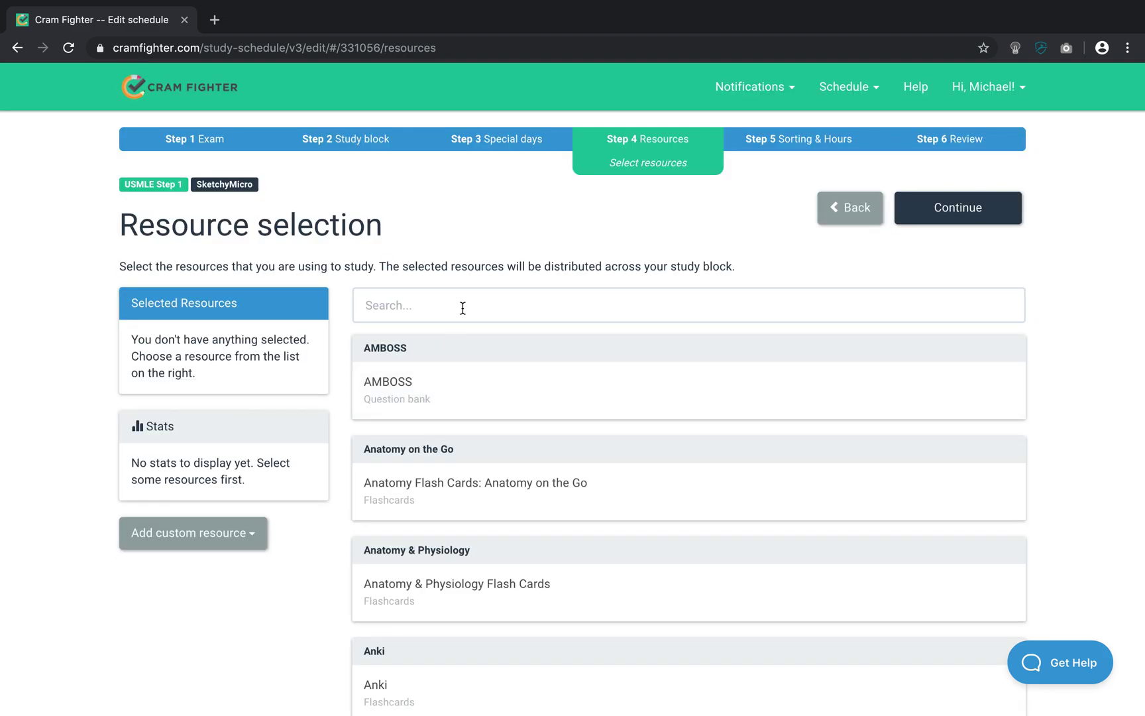
pyautogui.click(463, 307)
pyautogui.write('ske')
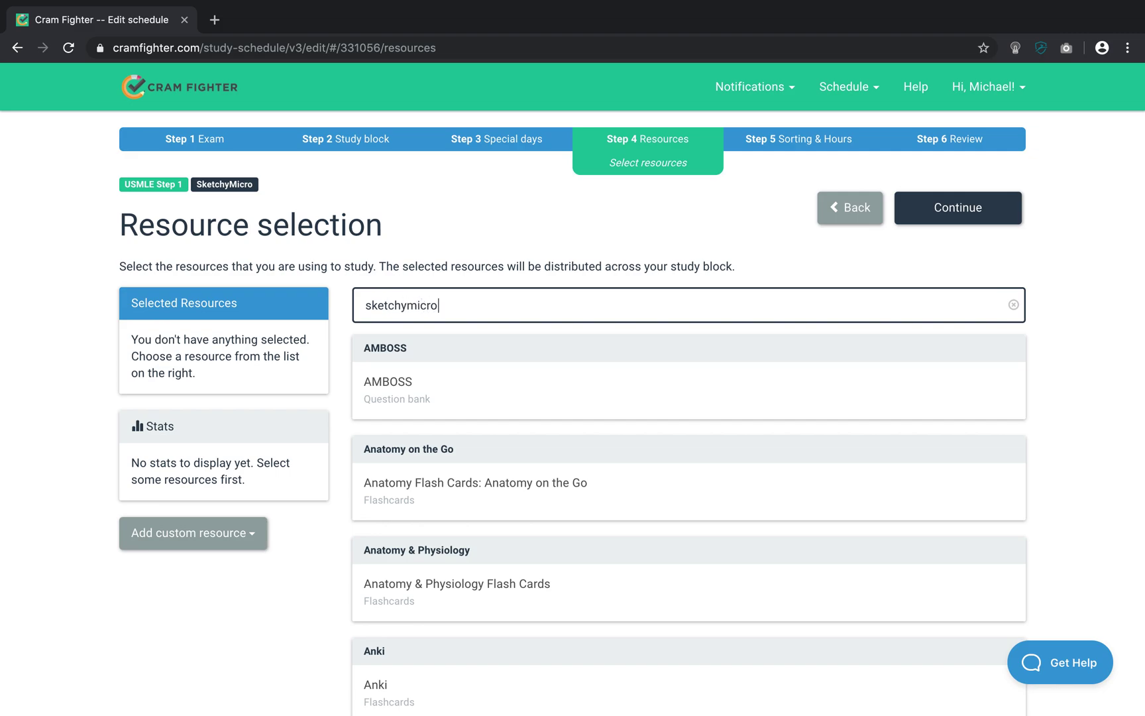
pyautogui.write('tchymicro')
pyautogui.click(453, 387)
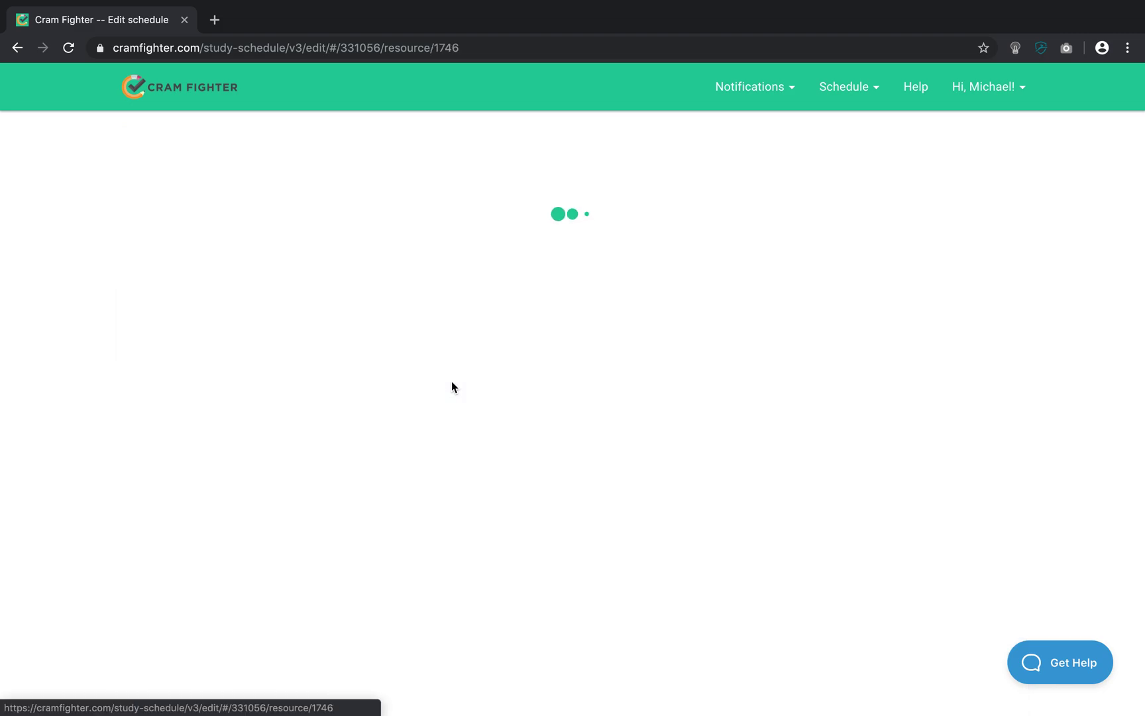
pyautogui.click(168, 281)
pyautogui.scroll(-20, 730, 501)
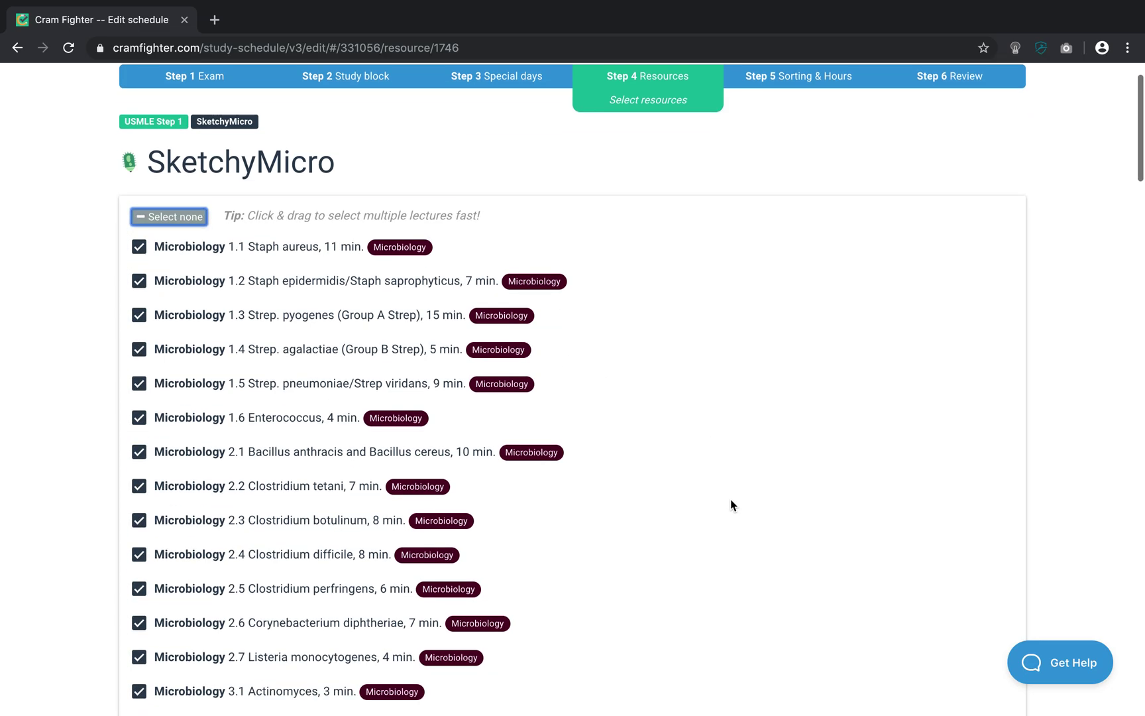
pyautogui.scroll(-20, 732, 505)
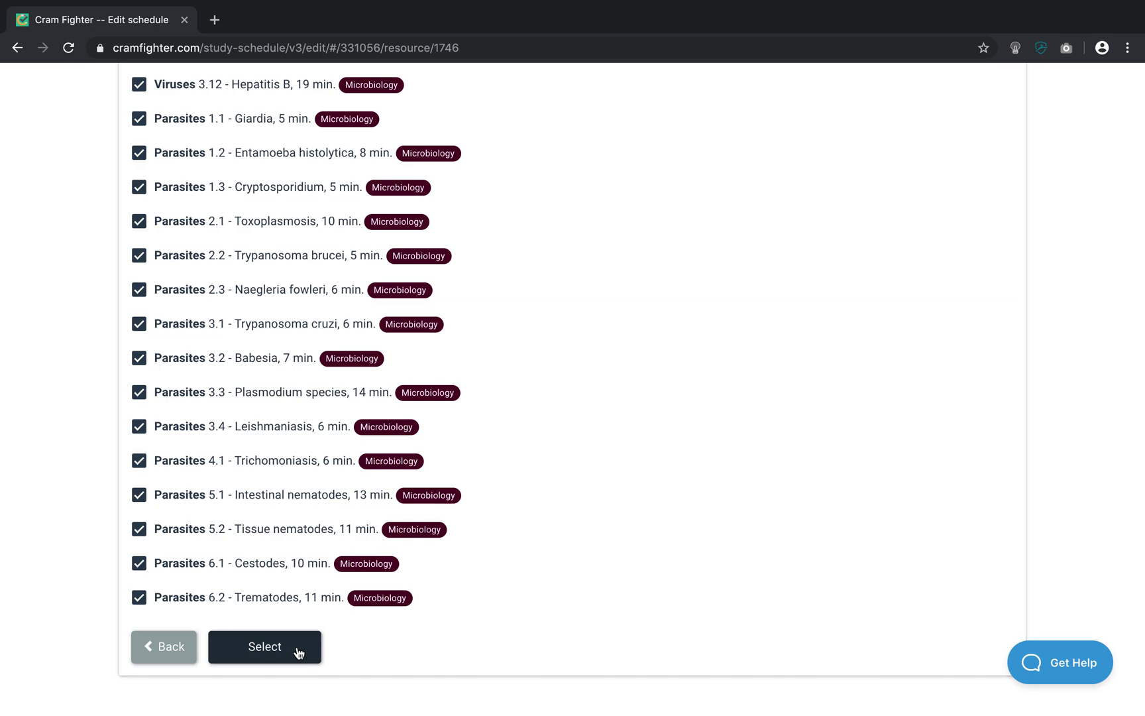
pyautogui.click(298, 653)
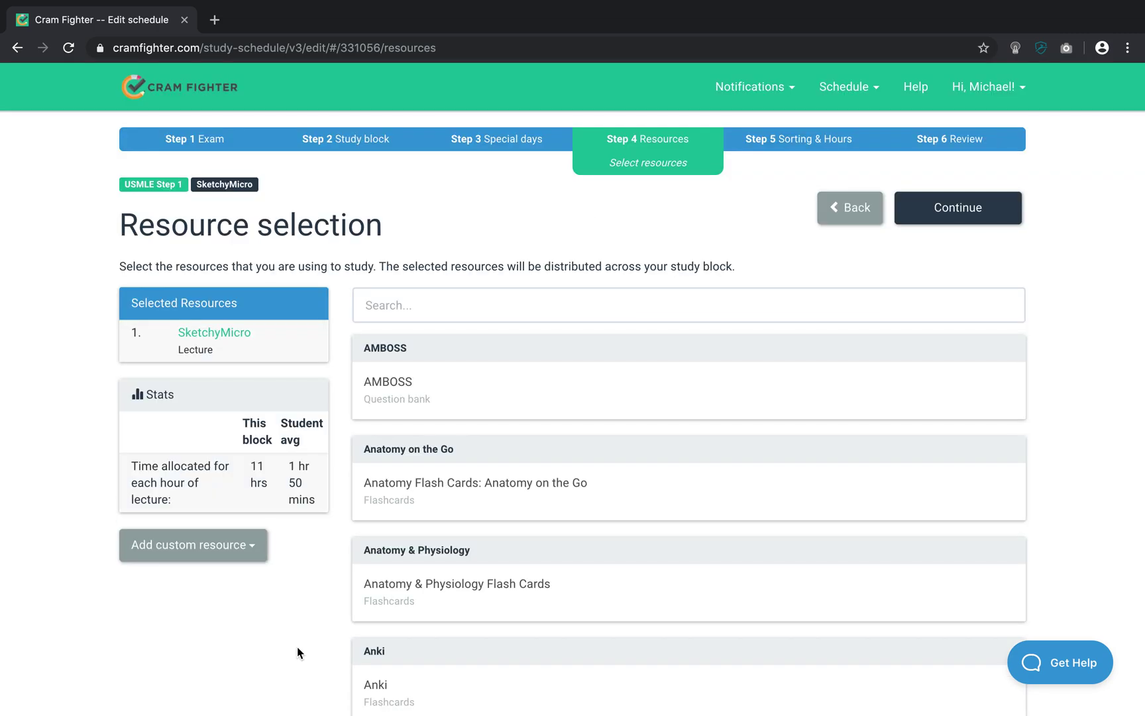
# Keep subject-then-resource sorting and 3 lecture hours daily for the SketchyMicro block
pyautogui.click(914, 206)
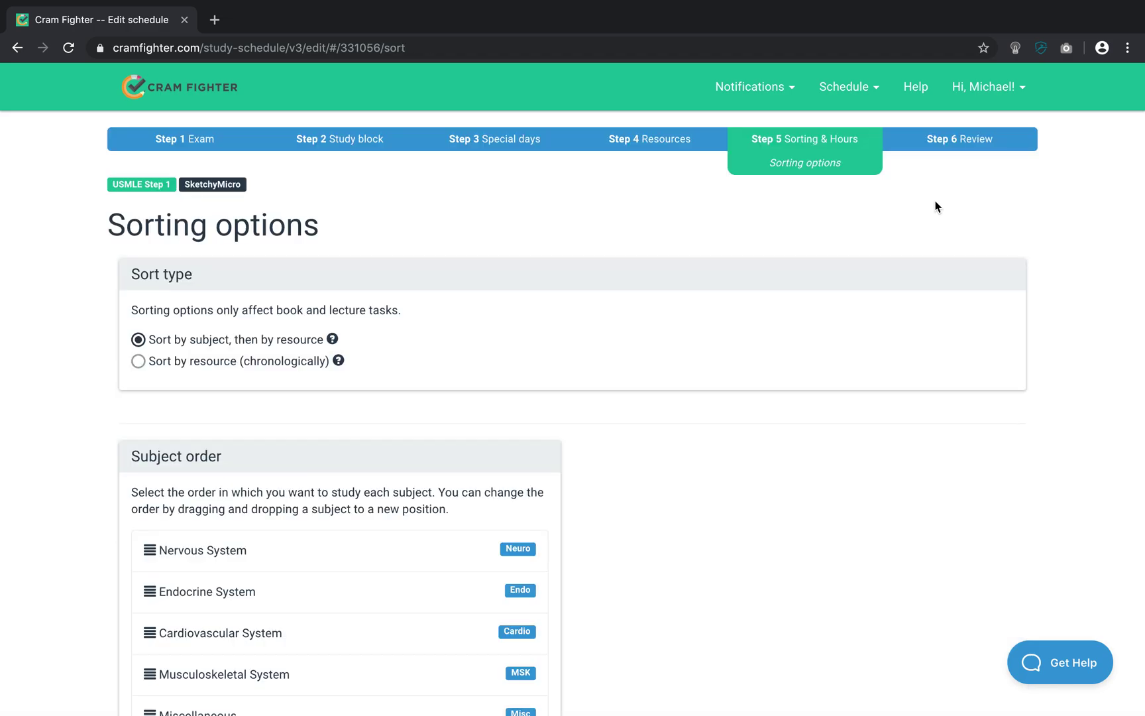
pyautogui.scroll(-9, 812, 559)
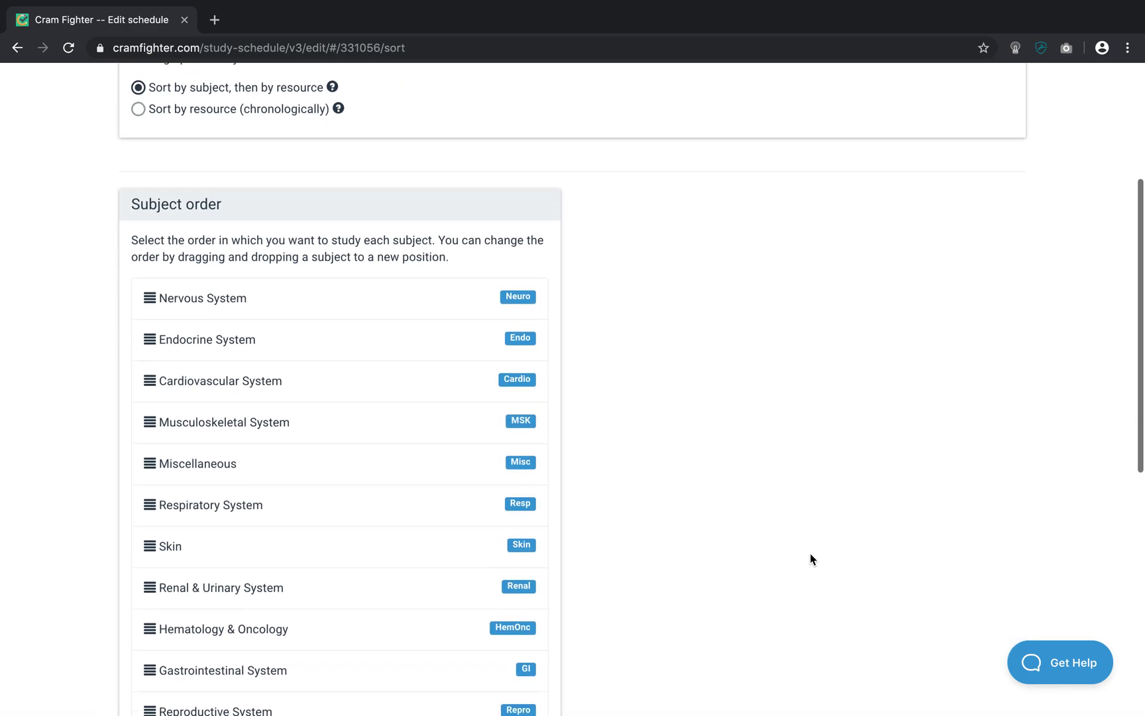
pyautogui.scroll(-3, 811, 559)
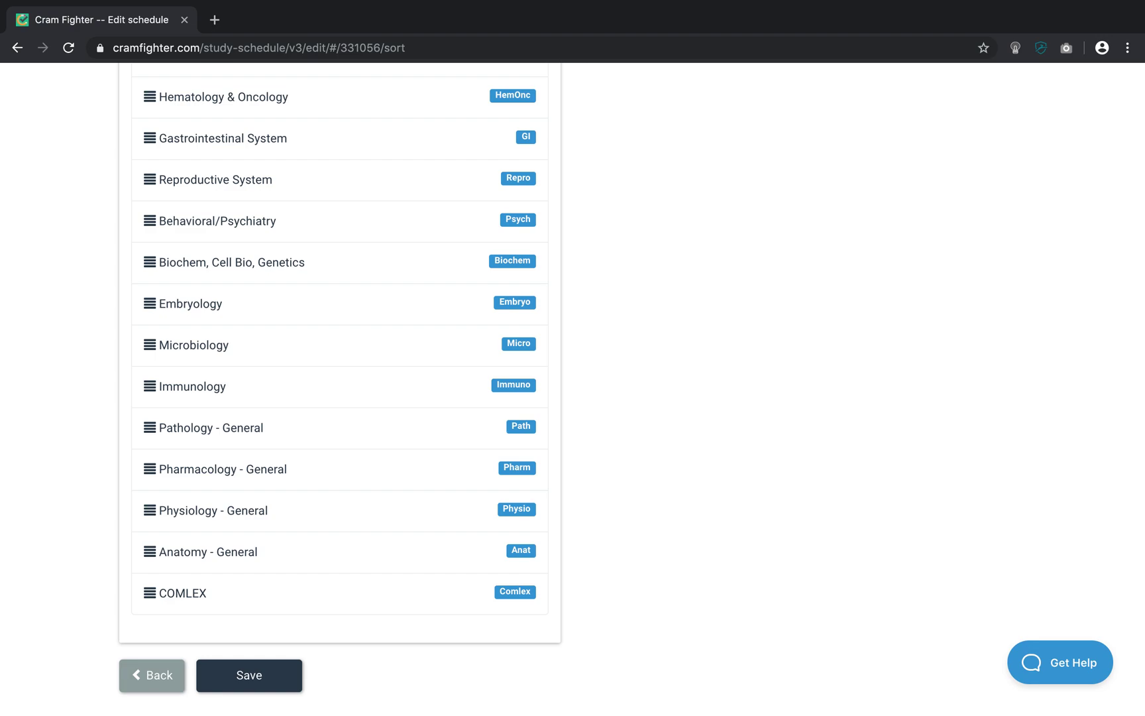
pyautogui.click(272, 678)
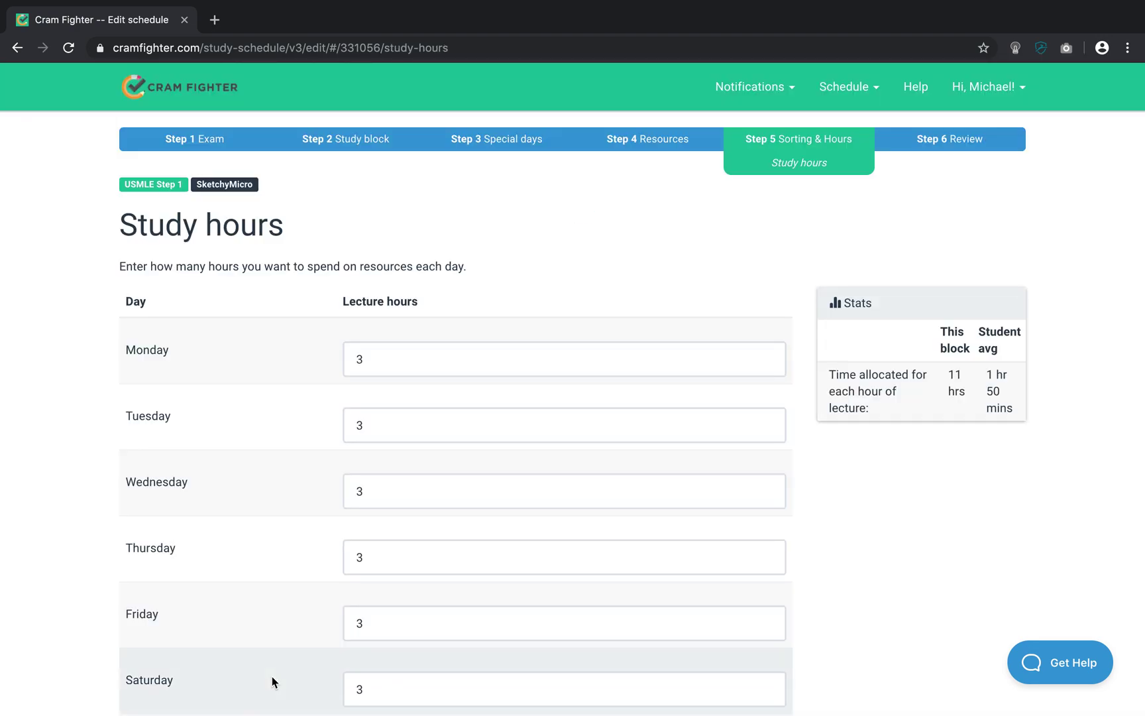
pyautogui.scroll(-3, 62, 582)
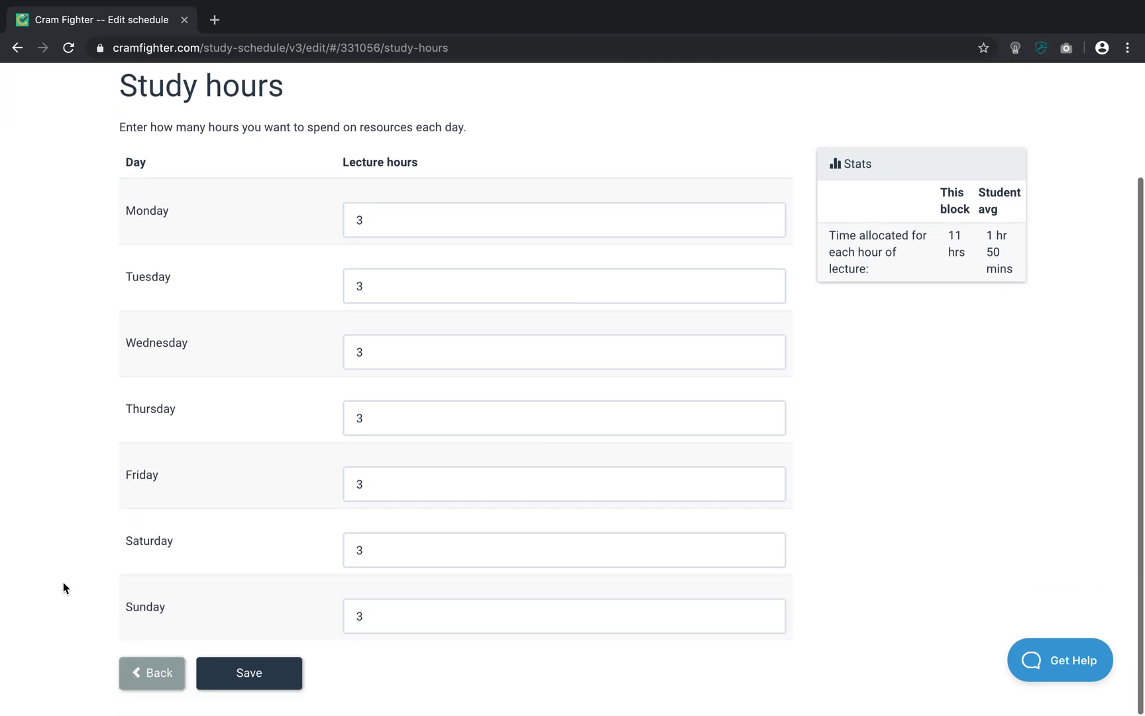
pyautogui.click(280, 678)
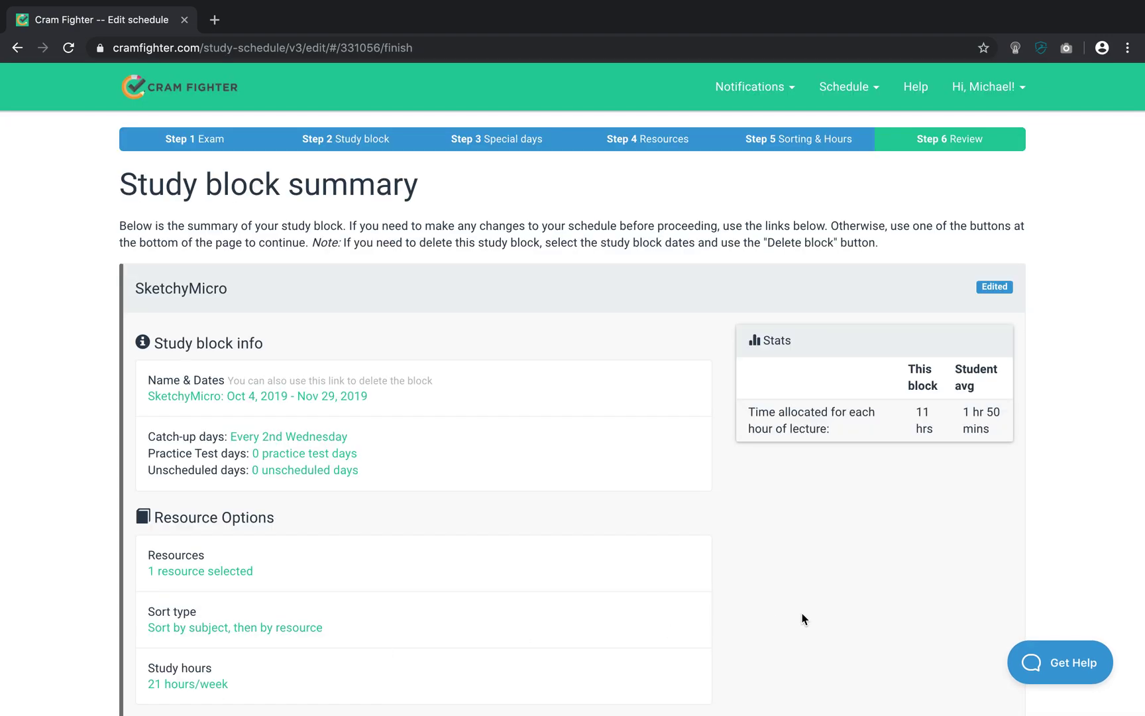
pyautogui.scroll(-3, 802, 618)
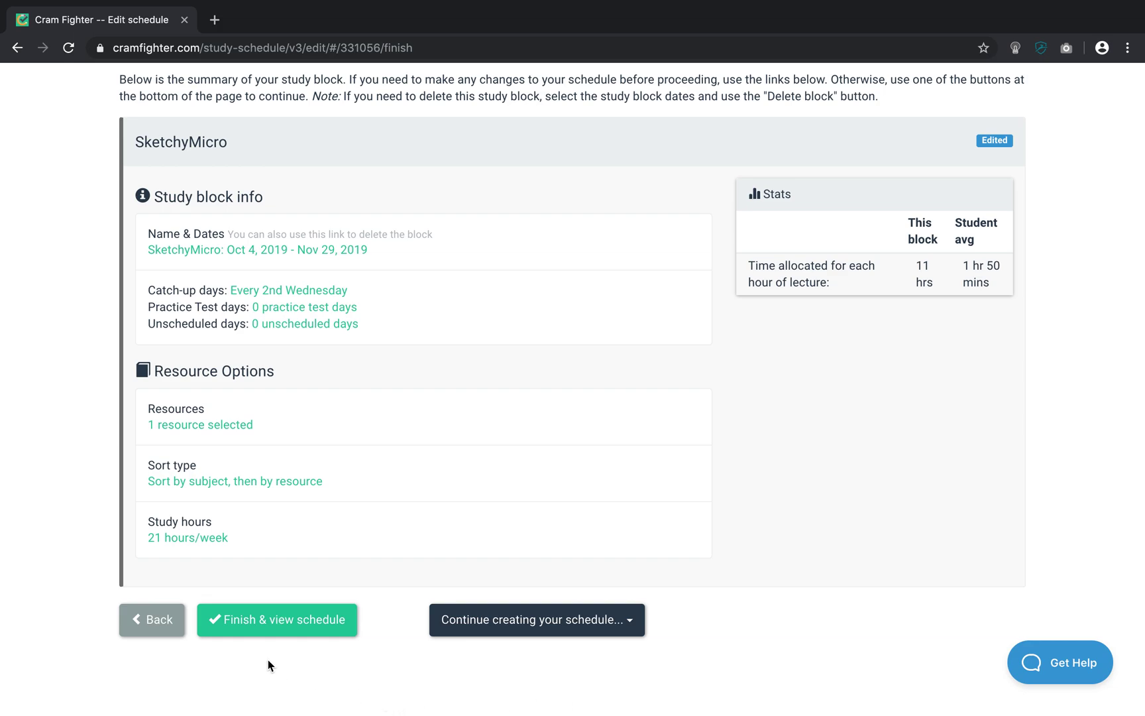
# Finish the block and review the Oct 4–6 schedule of First Aid, UWorld and SketchyMicro tasks
pyautogui.click(282, 621)
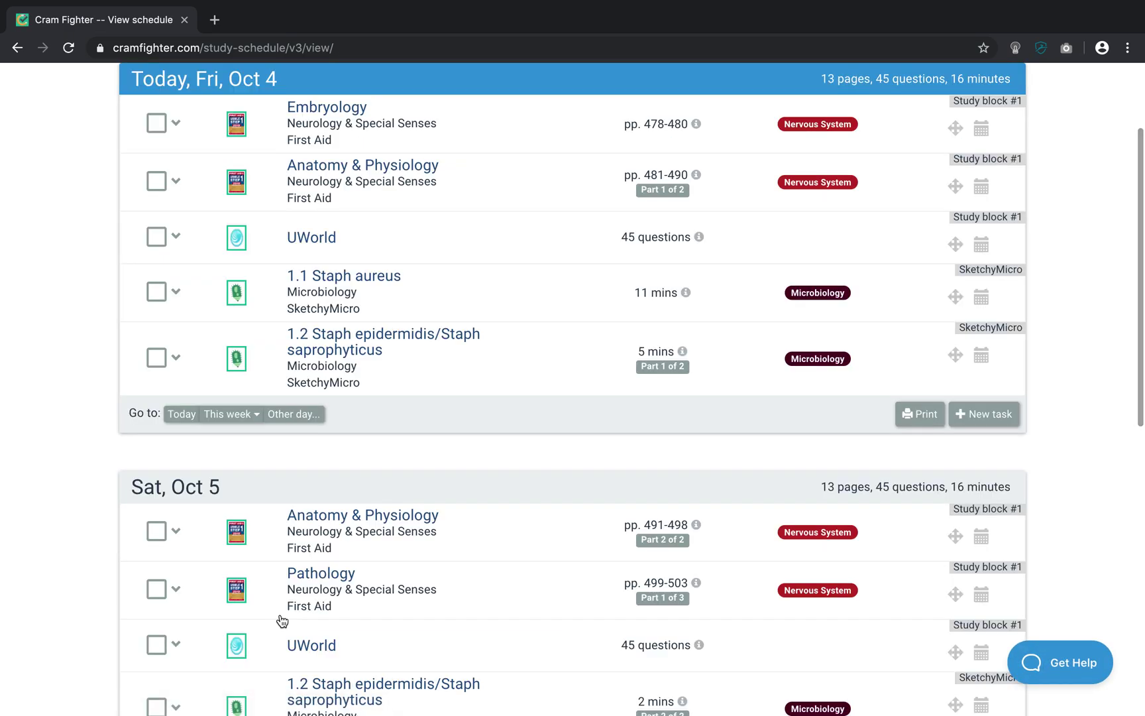
pyautogui.scroll(3, 65, 317)
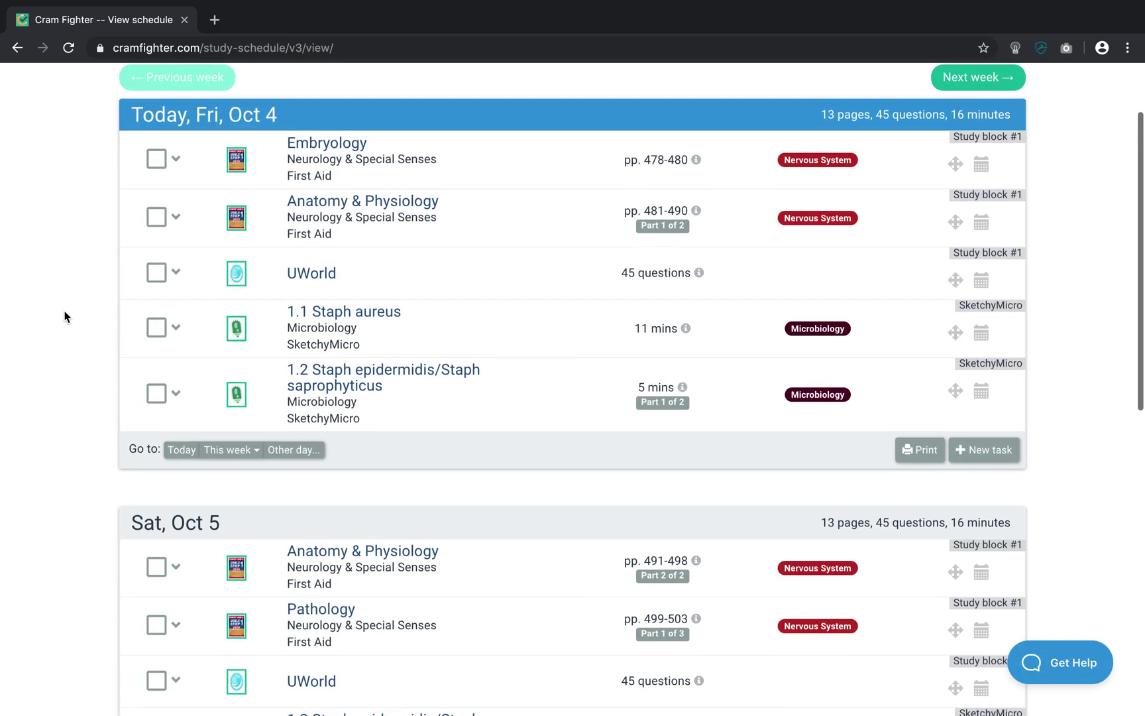
pyautogui.scroll(-2, 65, 317)
pyautogui.scroll(-1, 65, 317)
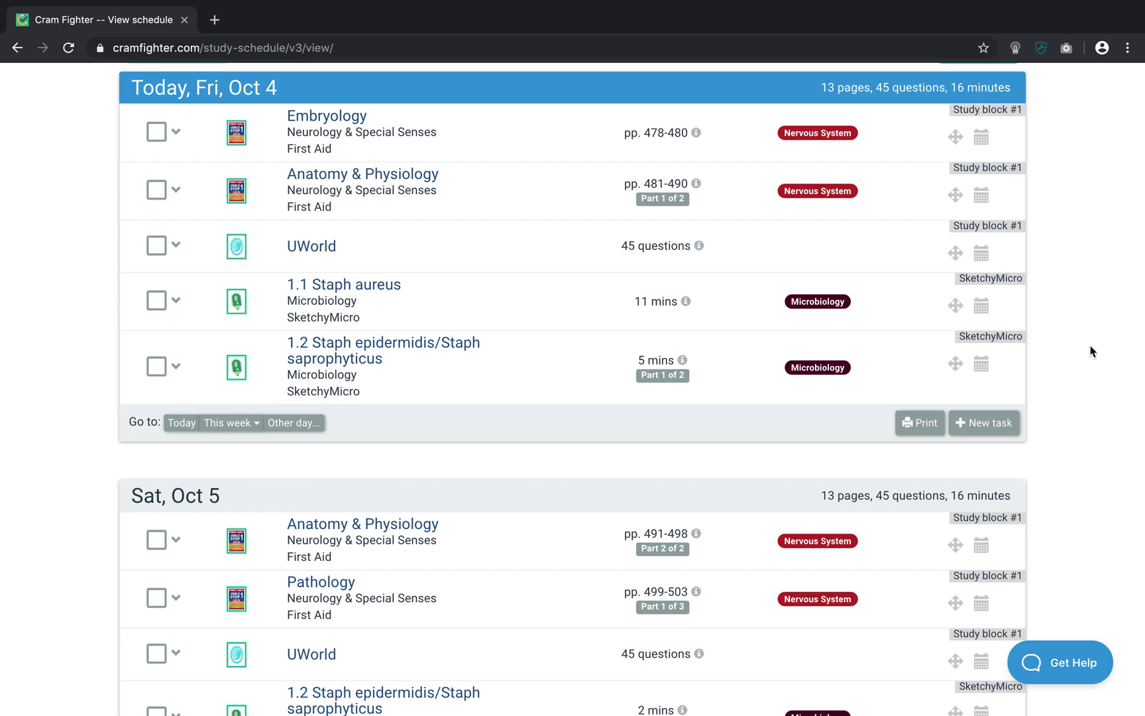
pyautogui.scroll(-8, 1093, 378)
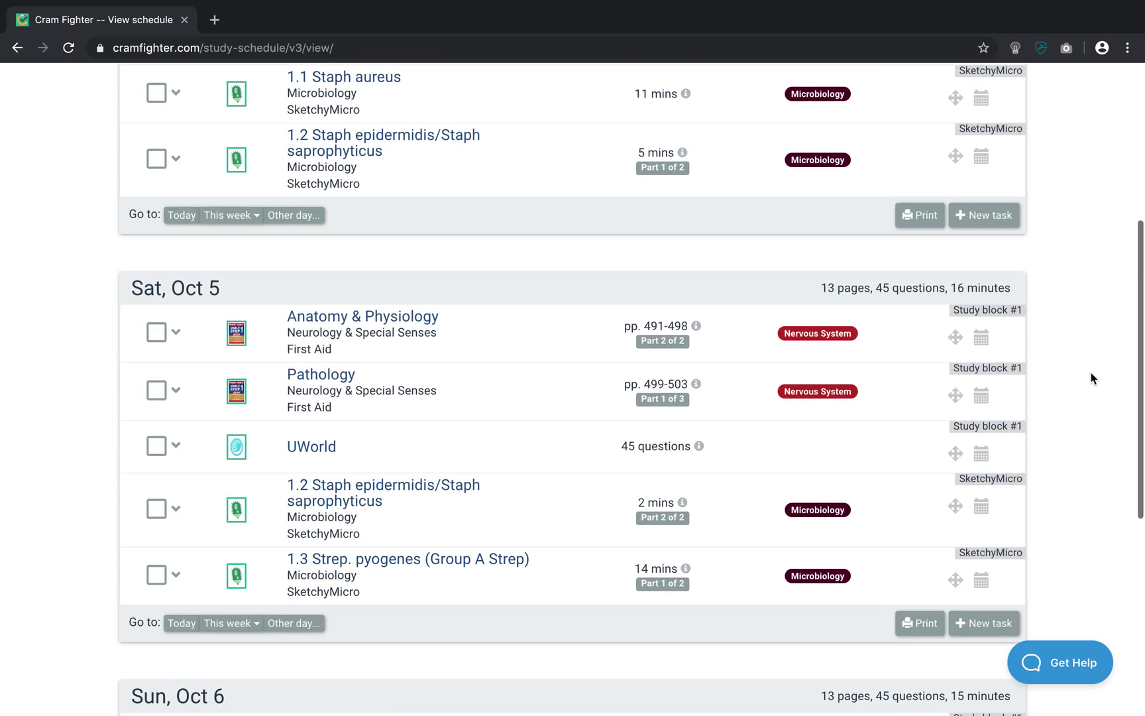
pyautogui.scroll(-1, 1092, 378)
pyautogui.scroll(9, 1092, 377)
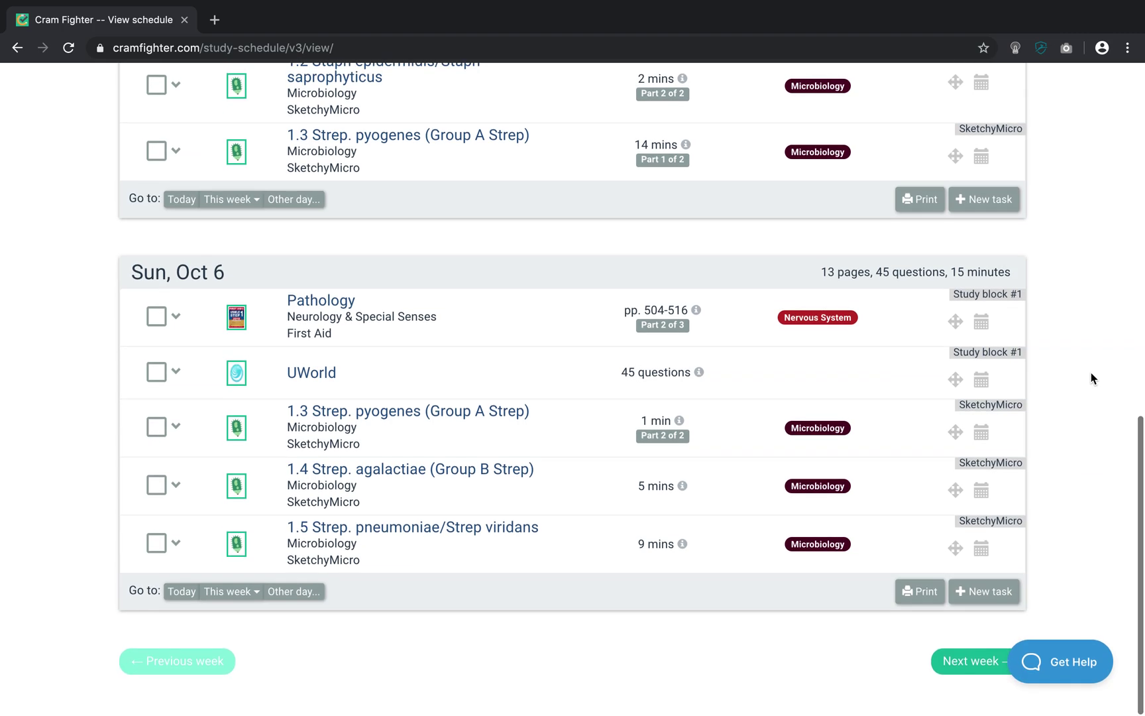
pyautogui.scroll(2, 1092, 377)
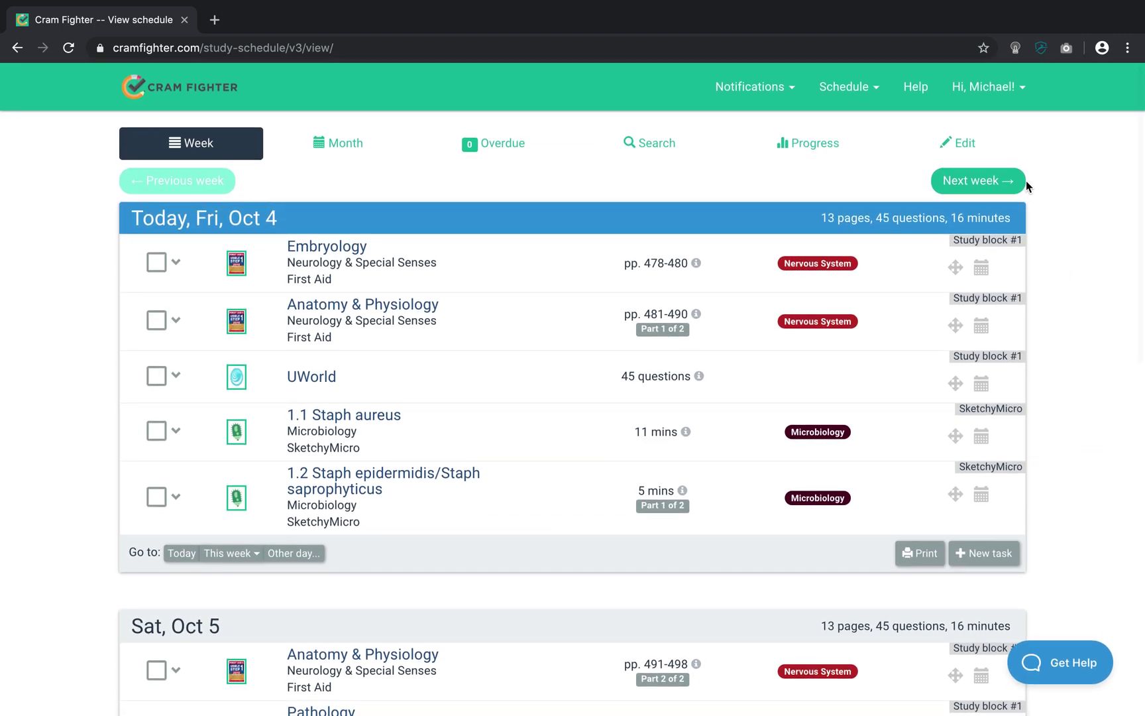
# Advance to the week of Mon, Oct 7 and review its daily tasks
pyautogui.click(1017, 182)
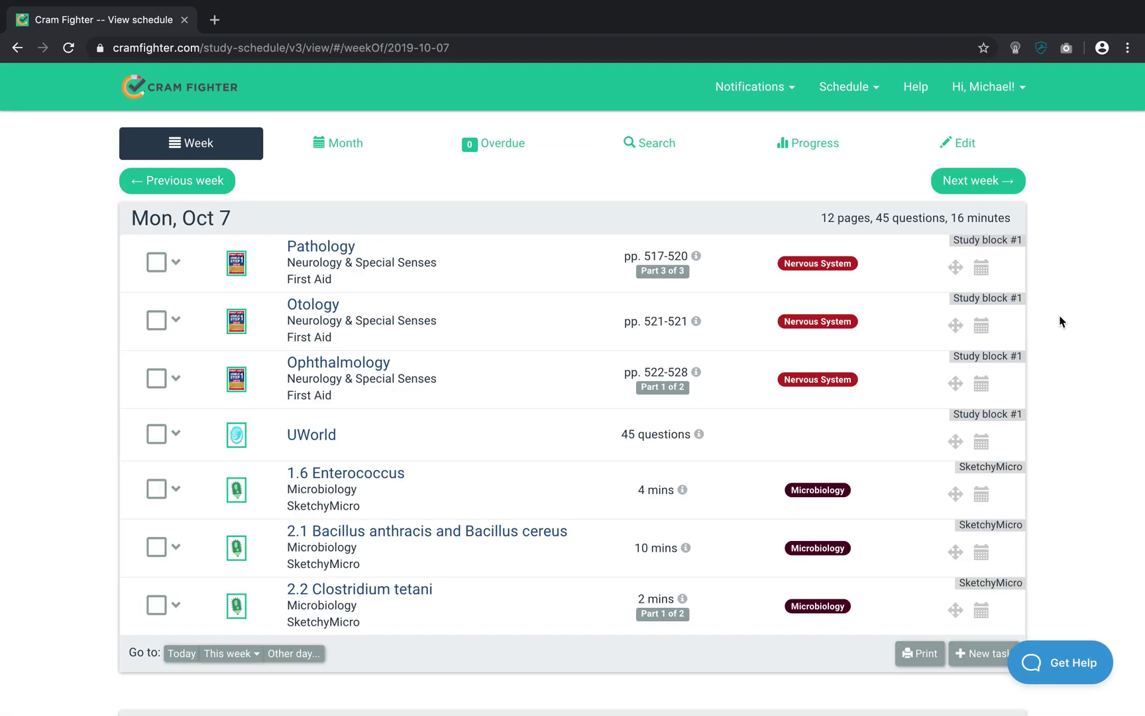
pyautogui.scroll(-7, 1061, 321)
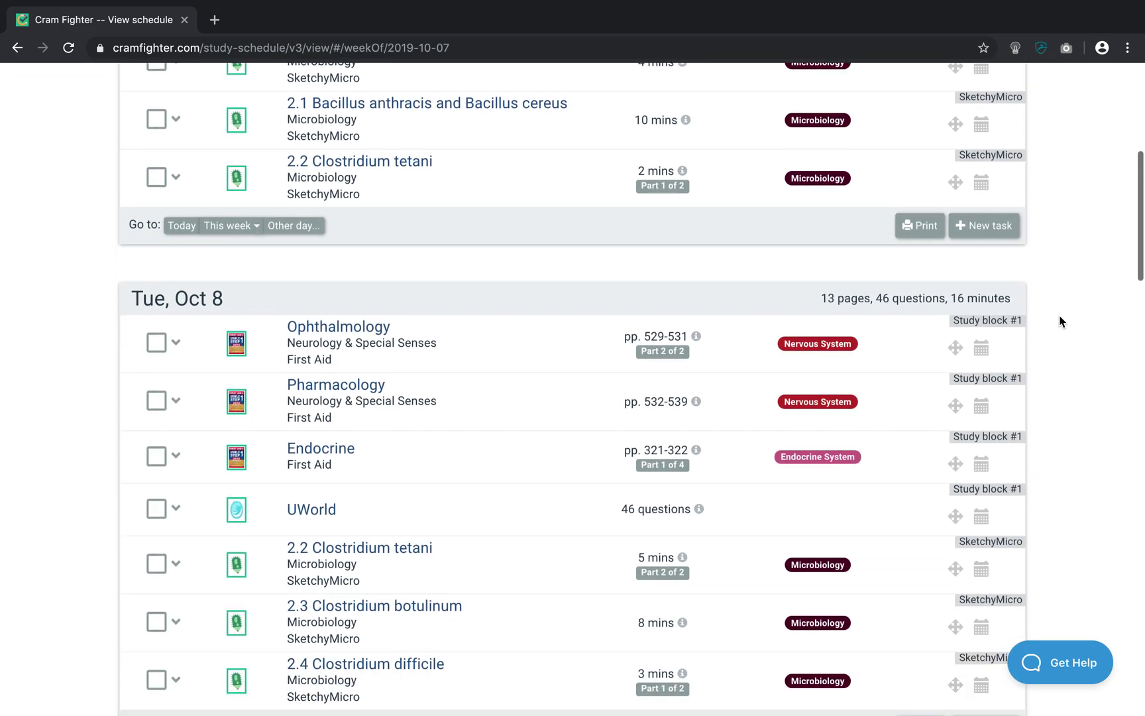
pyautogui.scroll(-8, 1060, 321)
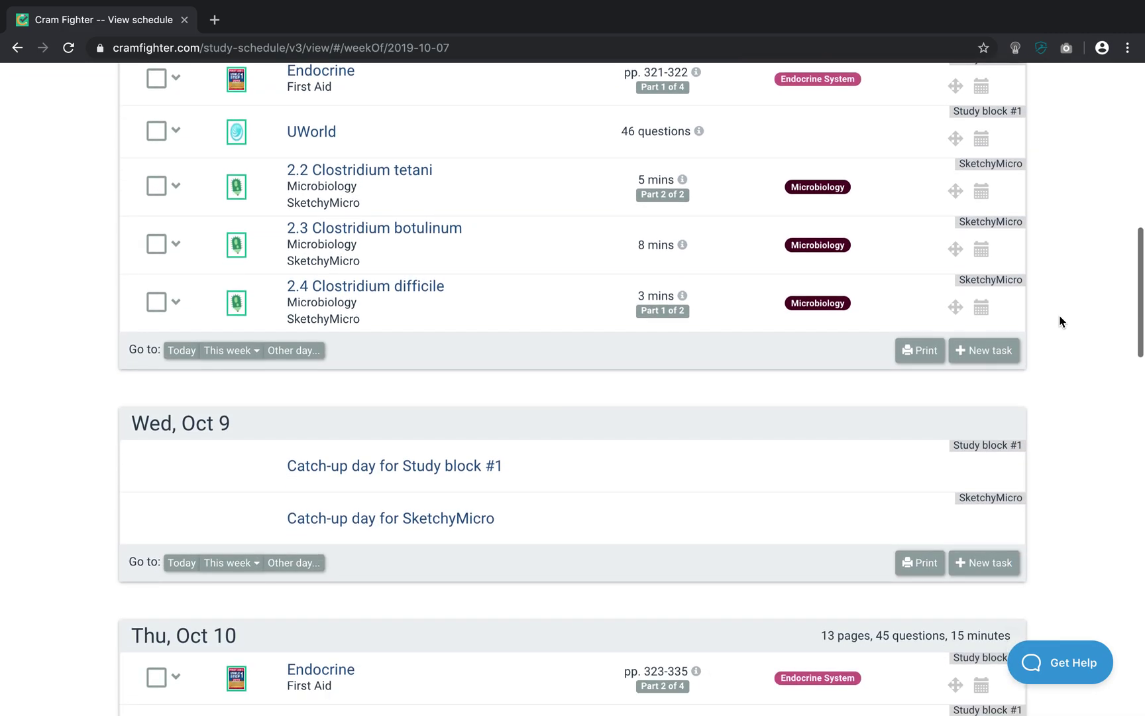
pyautogui.scroll(-8, 1060, 322)
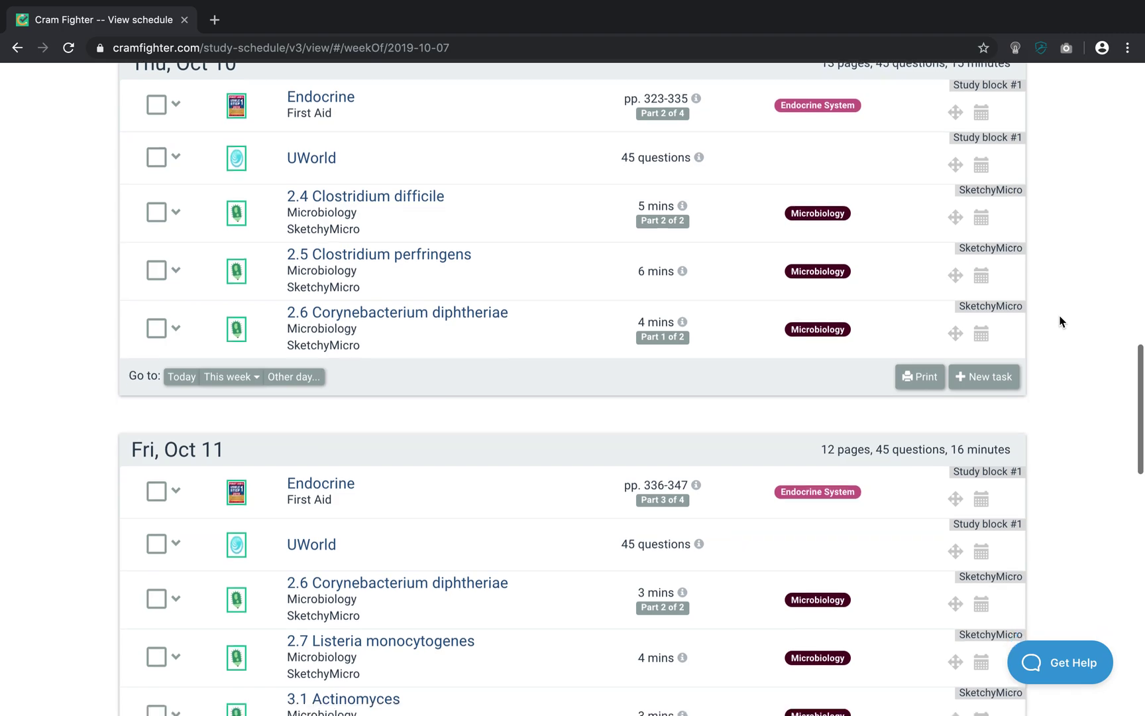
pyautogui.scroll(-3, 1060, 321)
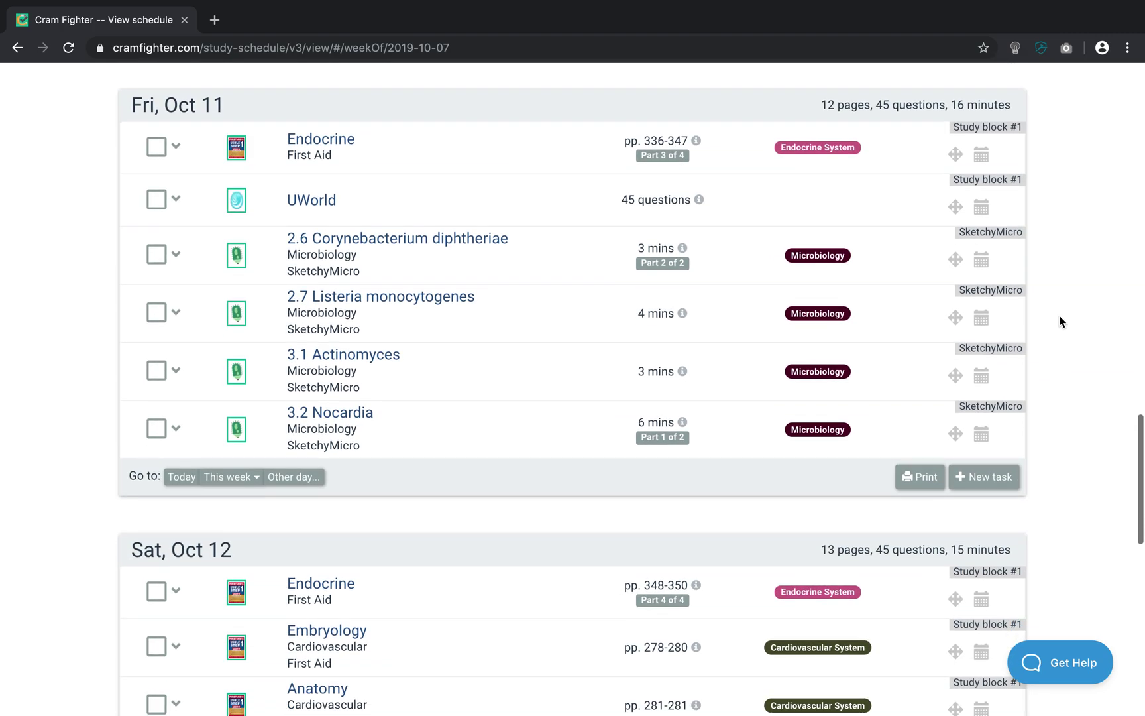
pyautogui.scroll(15, 1059, 321)
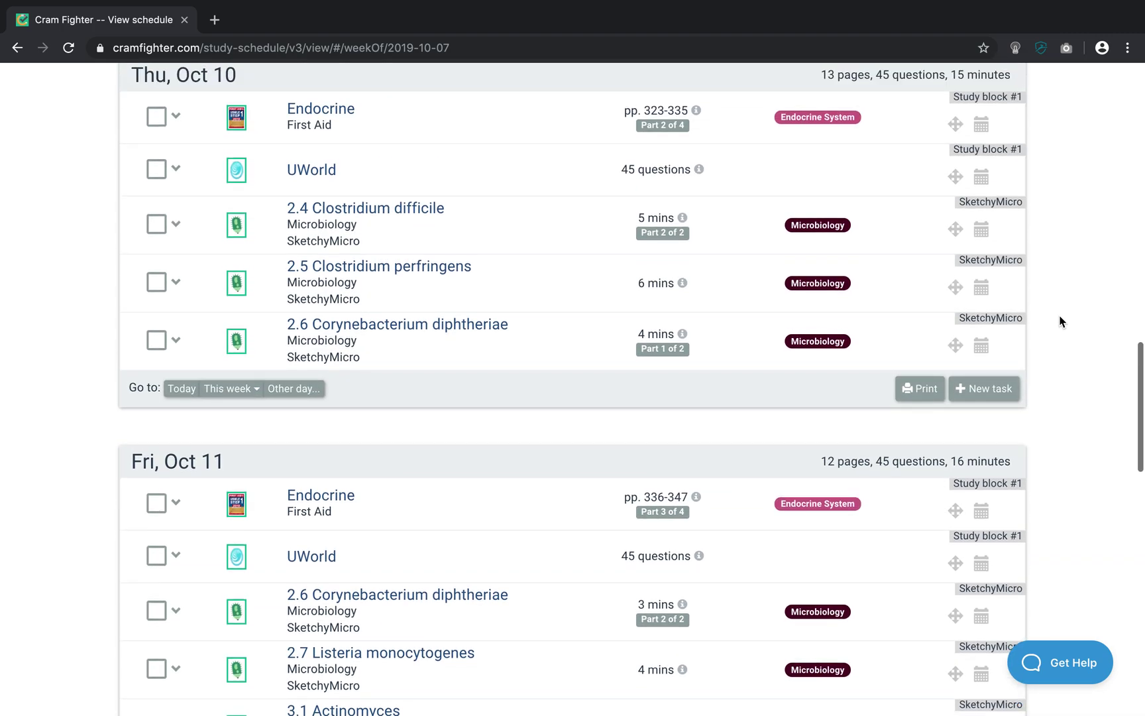
pyautogui.scroll(10, 1059, 321)
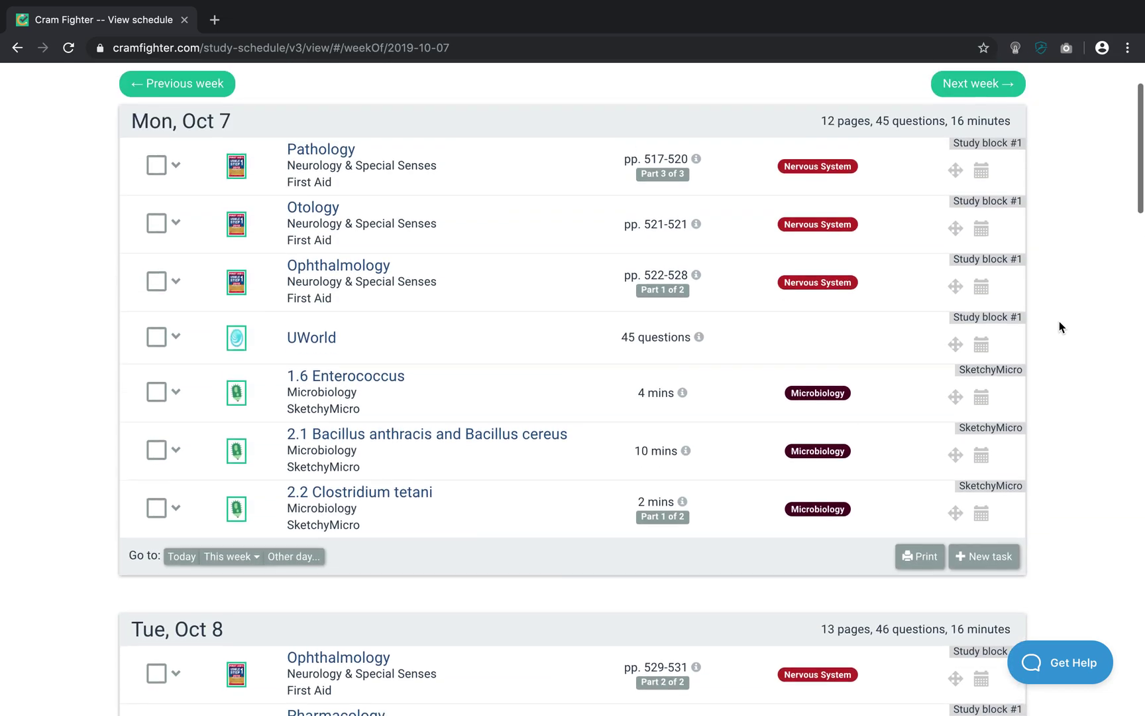